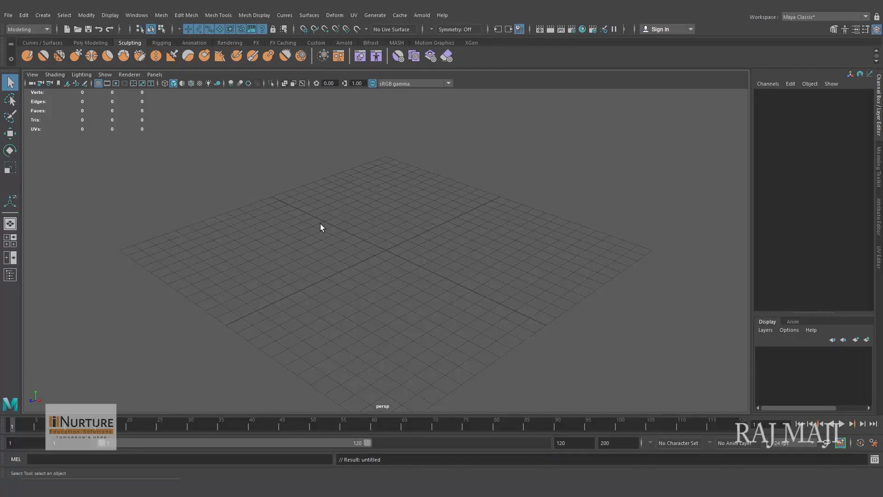
- Create a polygon plane at the origin and scale it uniformly to about 23.8
left_click(83, 43)
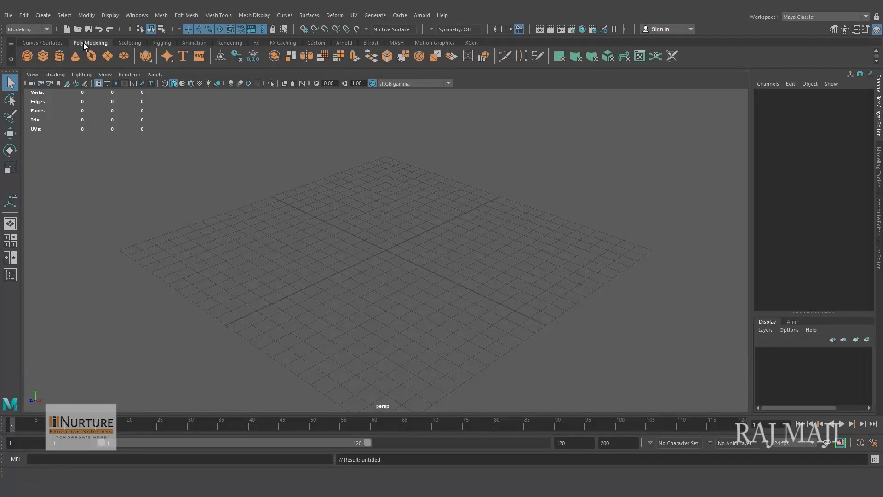
left_click(108, 56)
left_click_drag(517, 326, 476, 292, "alt")
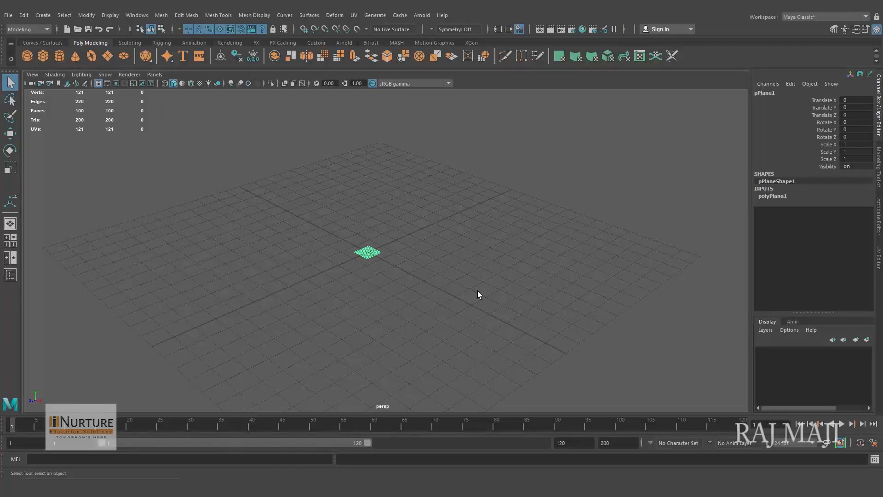
left_click(9, 169)
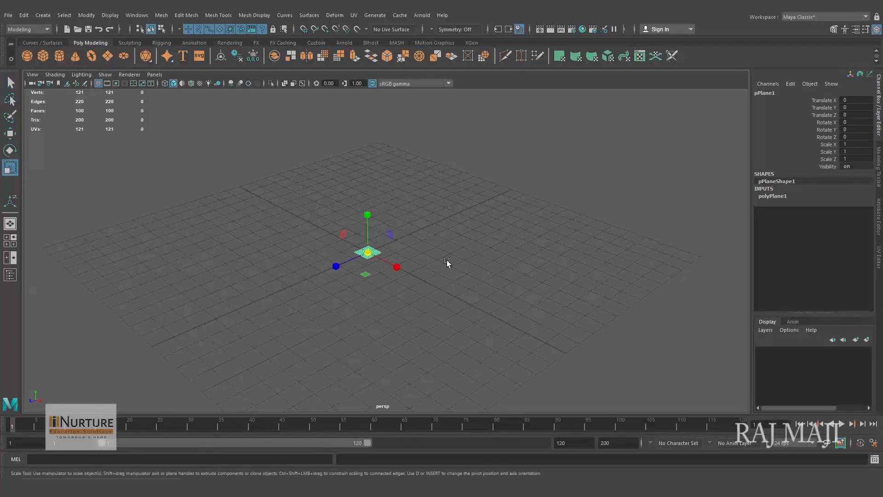
left_click_drag(371, 261, 683, 292)
right_click_drag(588, 250, 442, 250, "alt")
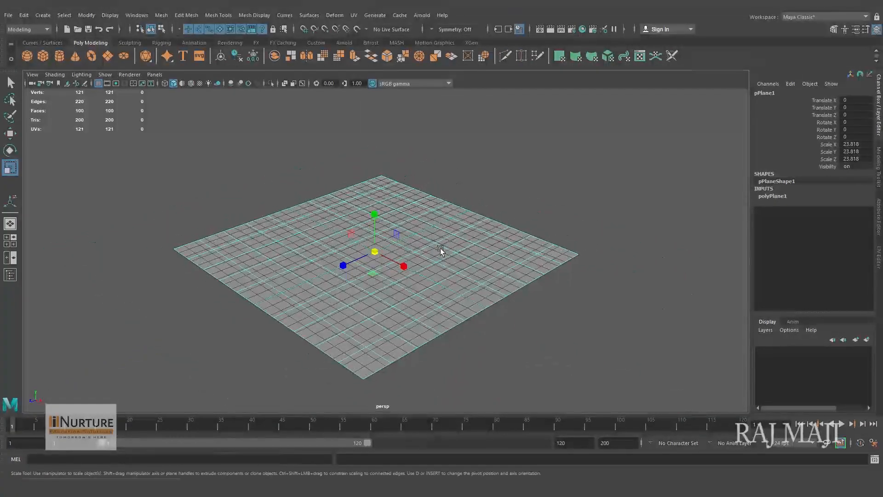
- Set the plane's width and height subdivisions to 1
left_click(782, 197)
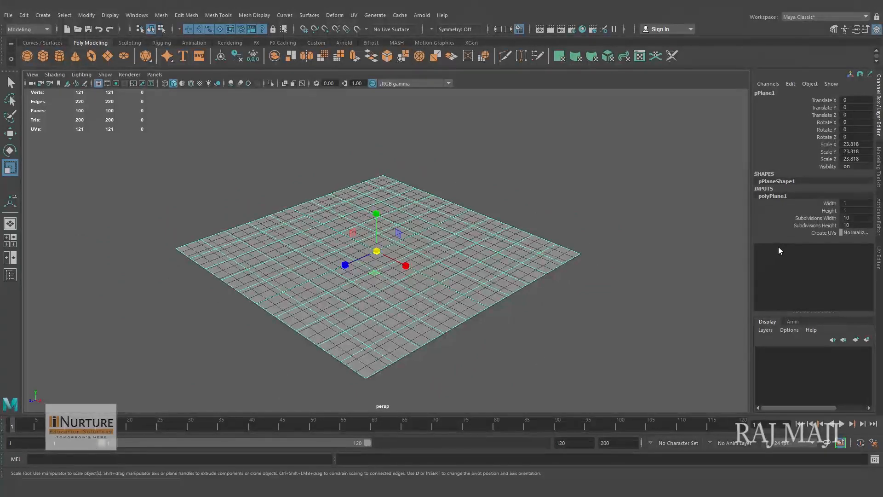
left_click(822, 219)
left_click(821, 225, "shift")
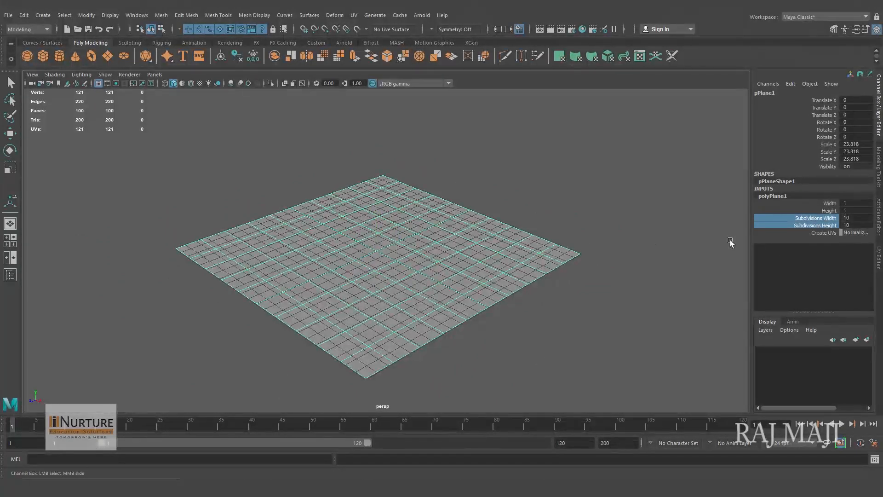
middle_click_drag(662, 215, 306, 207)
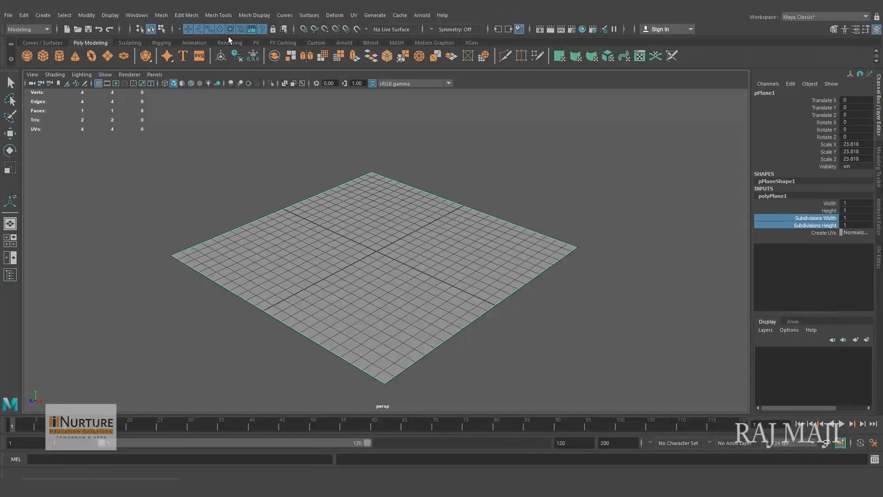
- Smooth the single-face plane six times with one division each to round it into a disc
left_click(161, 15)
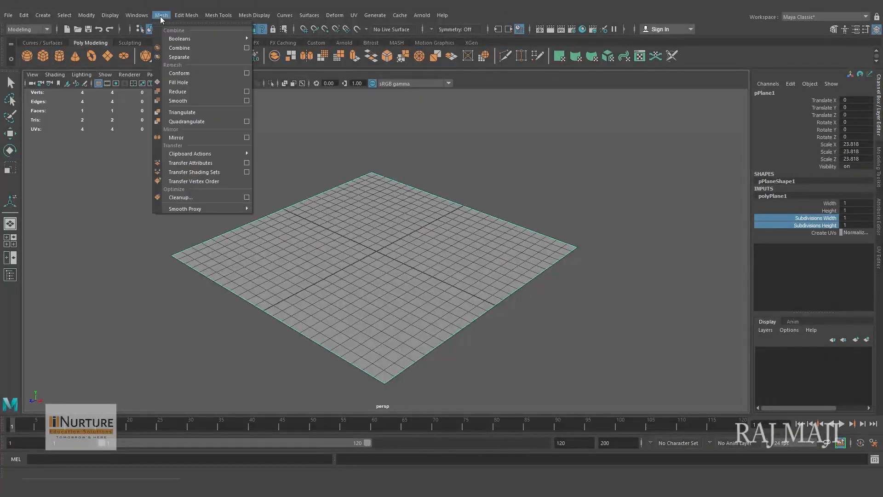
left_click(194, 101)
scroll(483, 322, "up", 2)
right_click_drag(451, 225, 470, 217)
left_click_drag(469, 221, 487, 275, "alt")
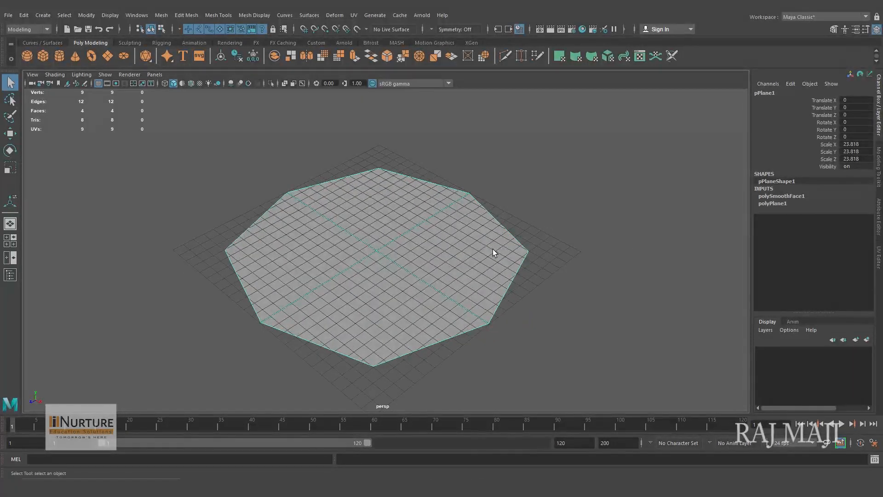
key("g")
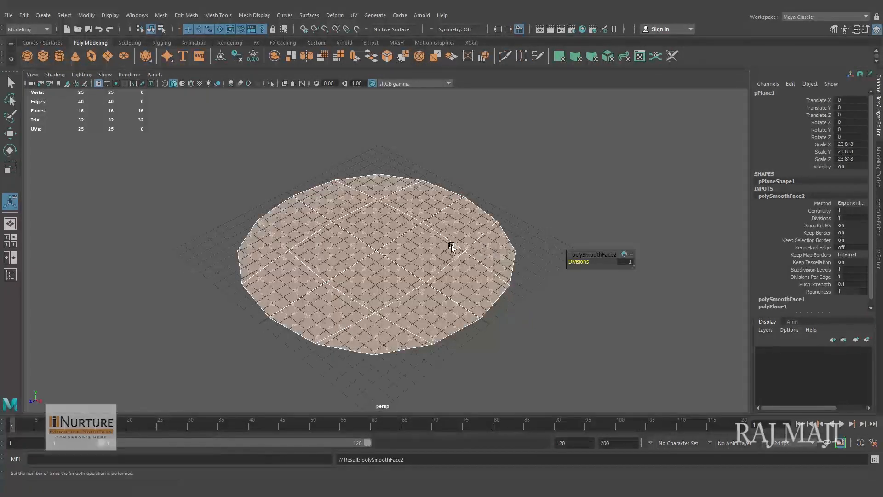
key("g")
scroll(509, 256, "up", 2)
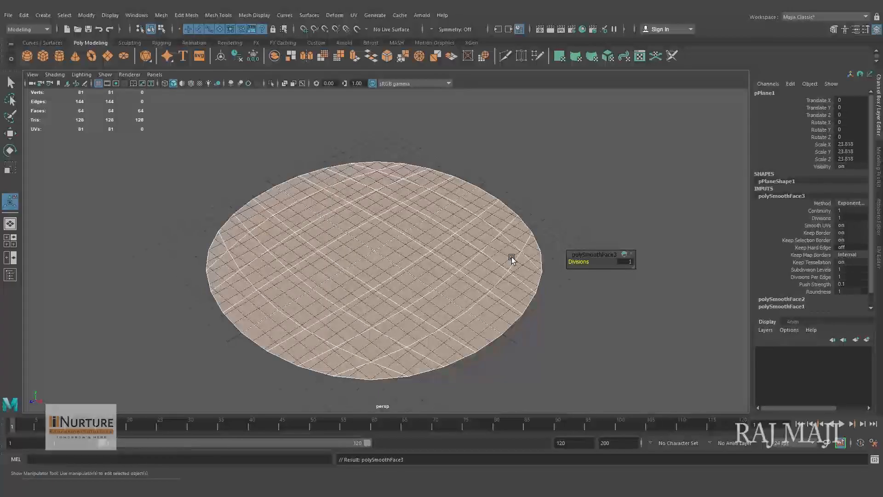
key("g")
key("g")
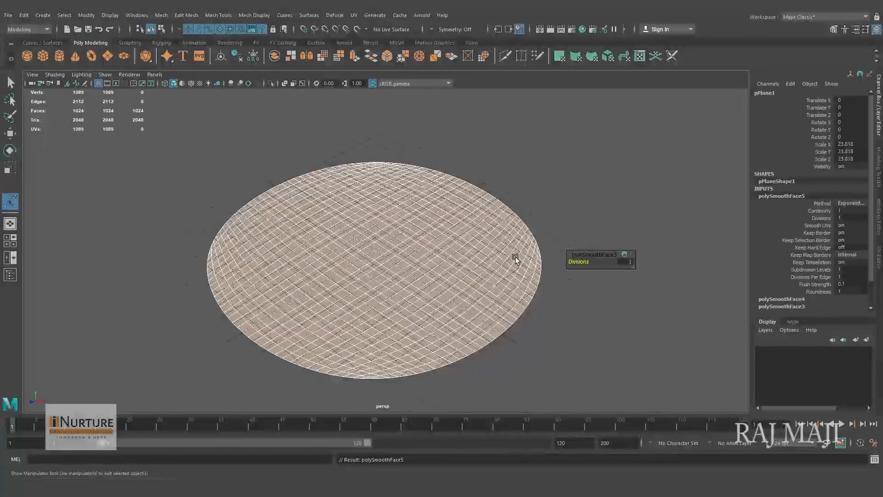
key("g")
- Repeat the Smooth operation three more times on the disc to give it a very dense mesh
scroll(494, 259, "up", 3)
left_click_drag(429, 241, 467, 304, "alt")
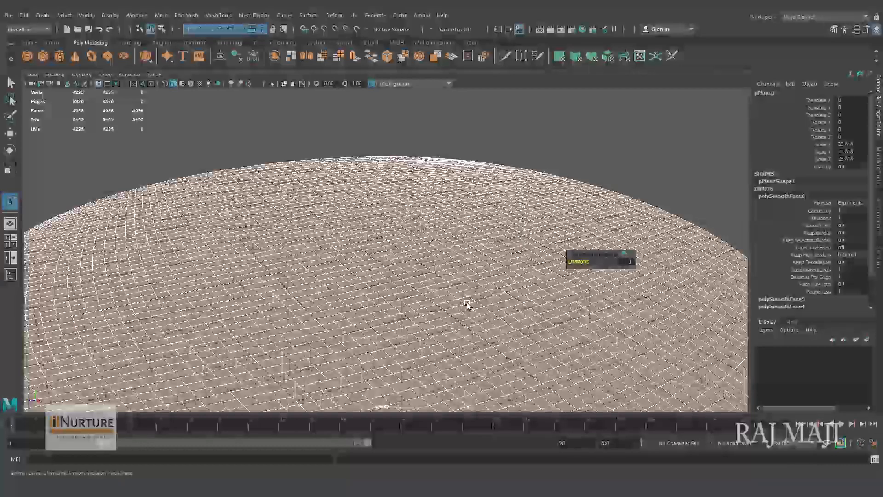
key("g")
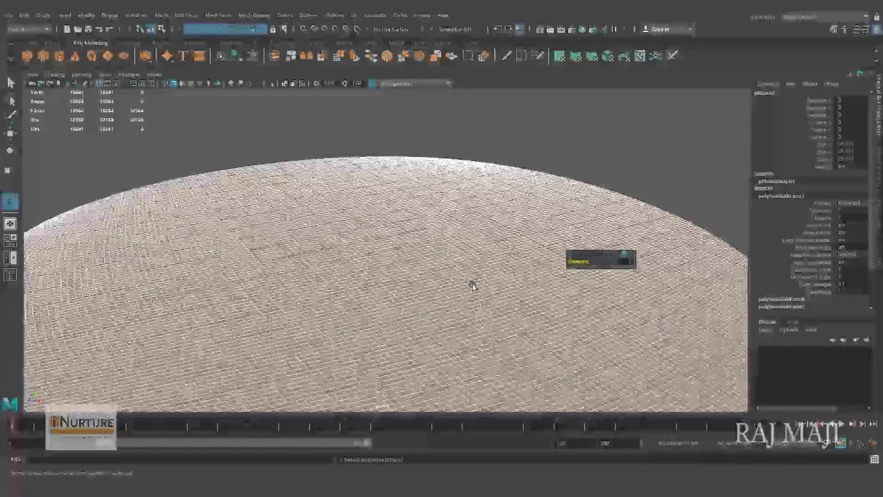
key("g")
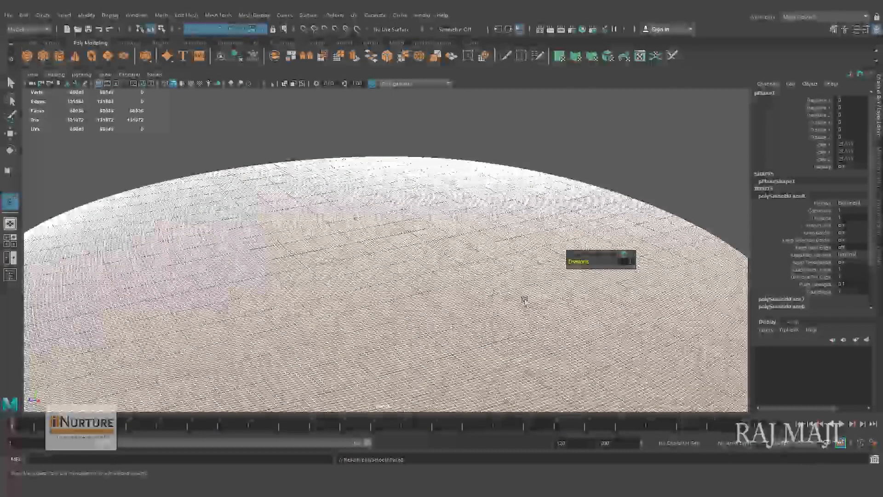
right_click_drag(525, 301, 249, 316, "alt")
right_click_drag(332, 314, 546, 360, "alt")
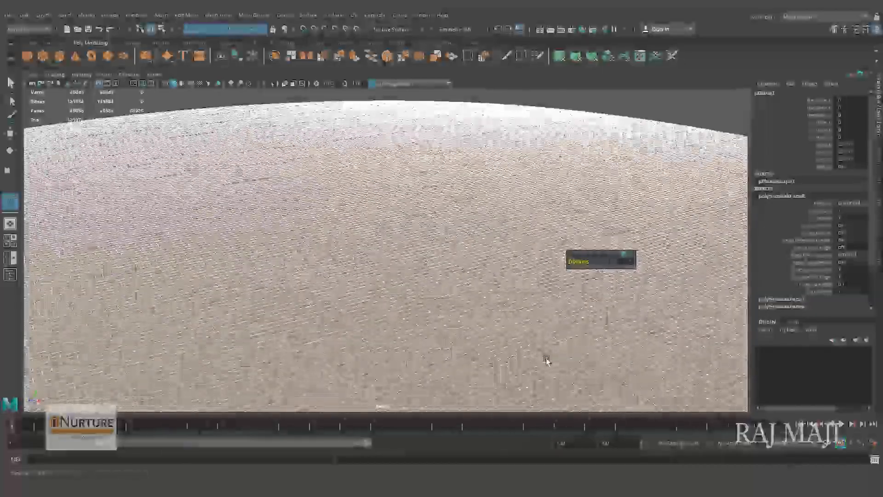
scroll(343, 255, "up", 5)
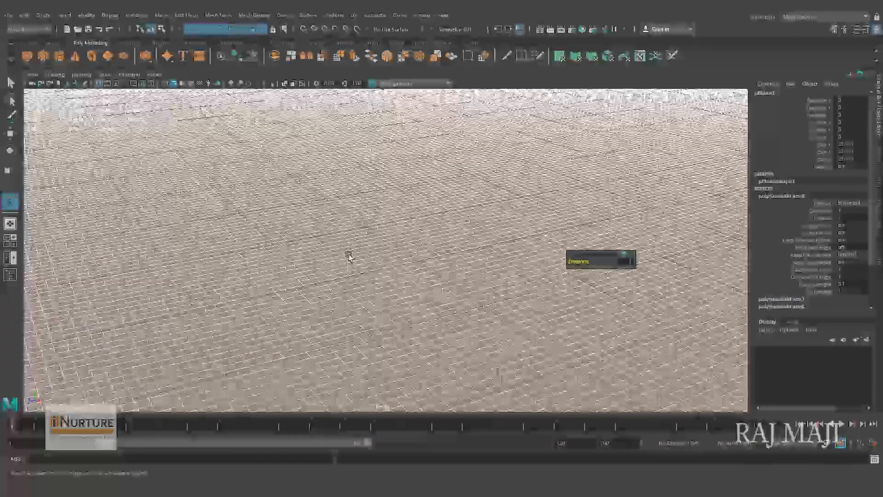
key("g")
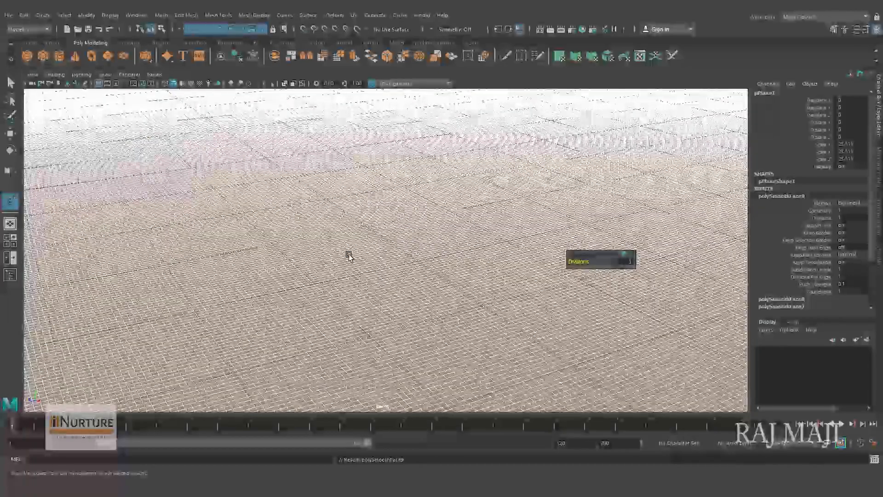
scroll(363, 258, "down", 10)
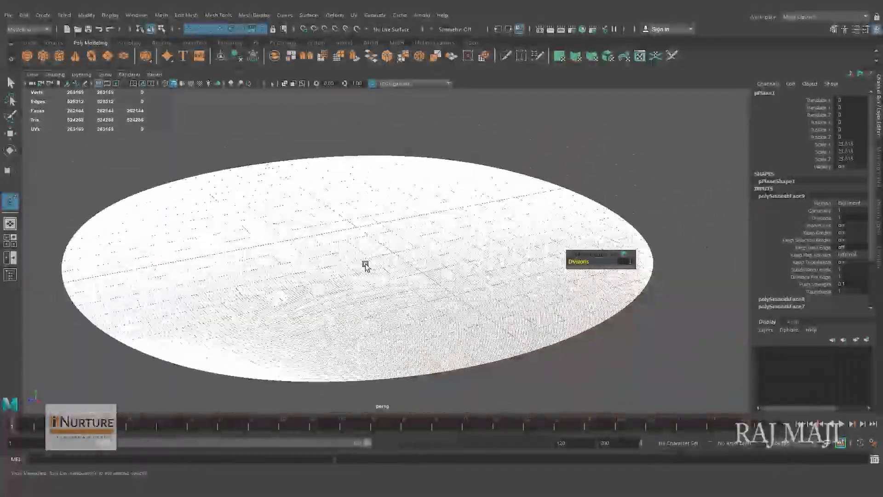
right_click_drag(302, 267, 372, 307, "alt")
left_click_drag(371, 307, 397, 312, "alt")
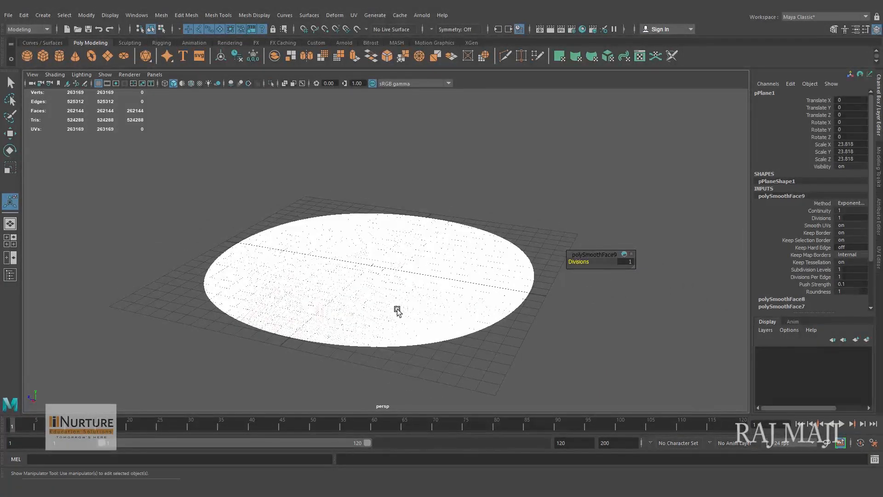
- Reselect the smoothed disc as a whole object and delete its construction history
right_click_drag(396, 309, 452, 307, "alt")
left_click(380, 267)
left_click(291, 208)
left_click(396, 306)
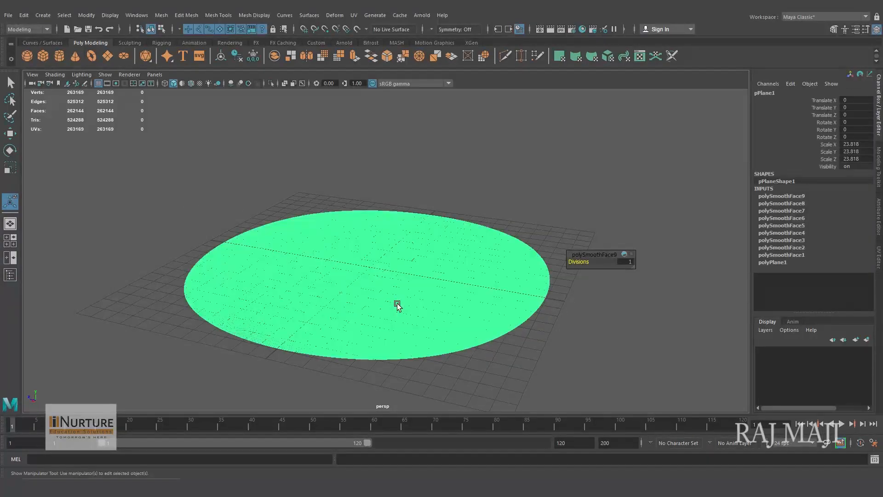
right_click_drag(345, 282, 210, 224, "alt")
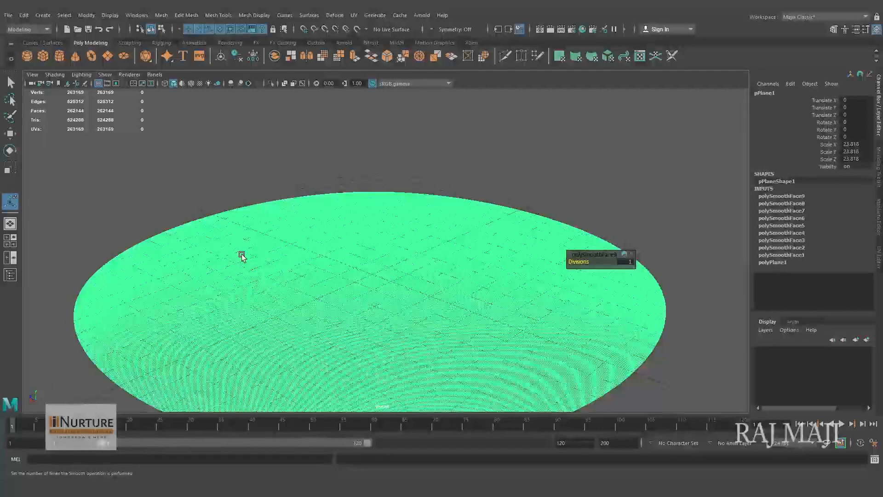
right_click_drag(465, 306, 334, 295, "alt")
left_click_drag(363, 296, 377, 294, "alt")
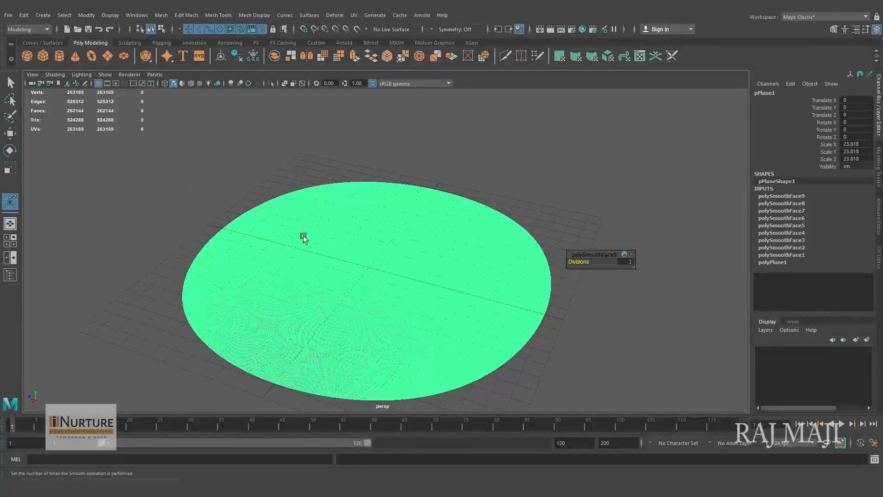
left_click(23, 15)
mouse_move(86, 123)
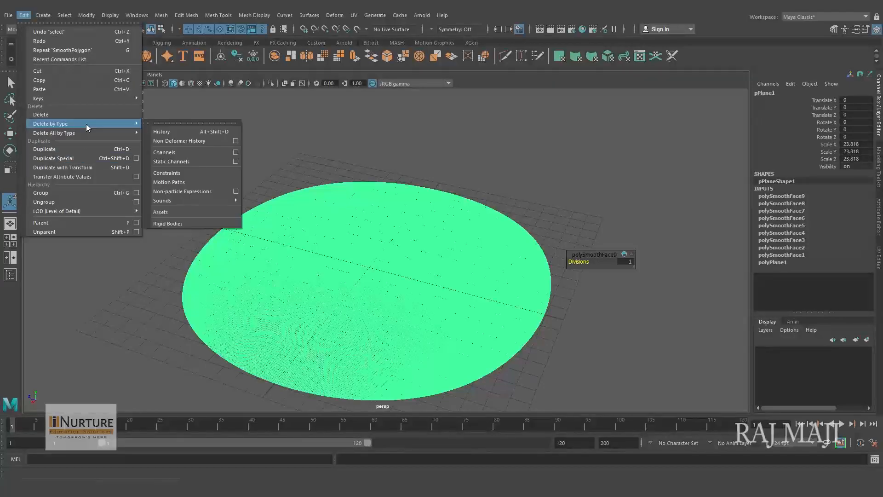
left_click(203, 131)
left_click_drag(530, 320, 538, 306, "alt")
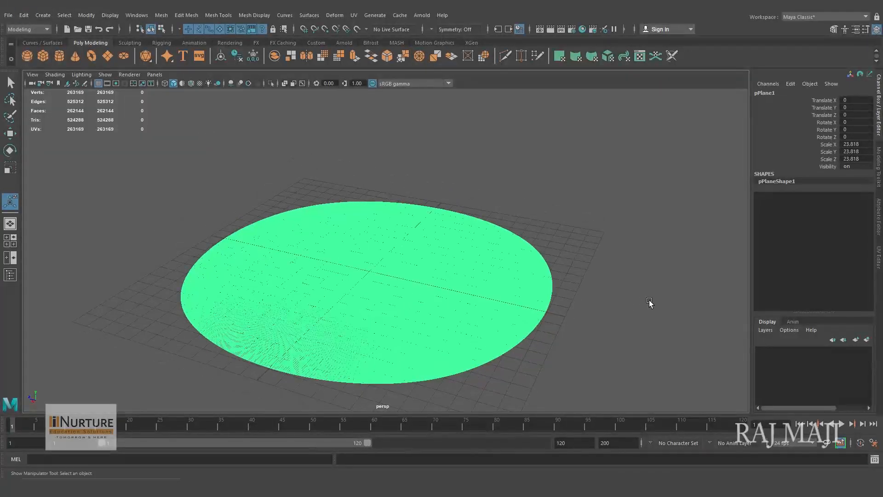
left_click(651, 303)
left_click_drag(642, 305, 491, 308, "alt")
right_click_drag(490, 308, 392, 270, "alt")
left_click(554, 307)
left_click_drag(392, 270, 470, 274, "alt")
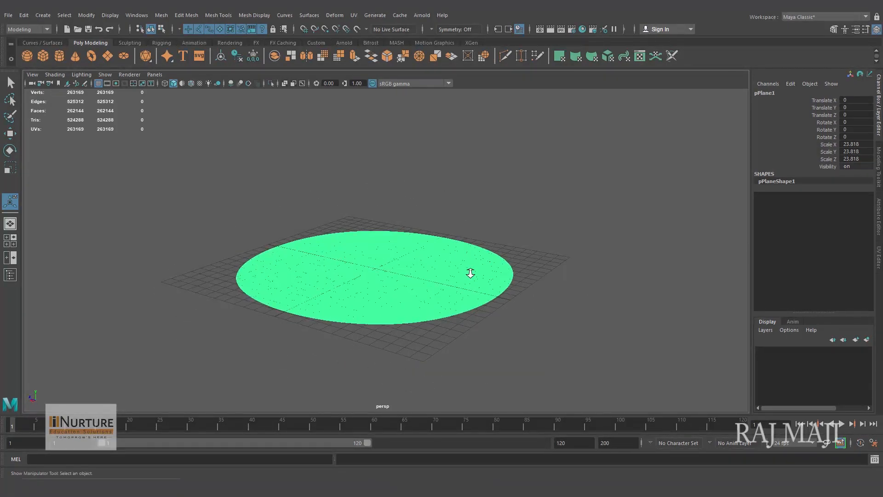
right_click_drag(470, 274, 513, 278, "alt")
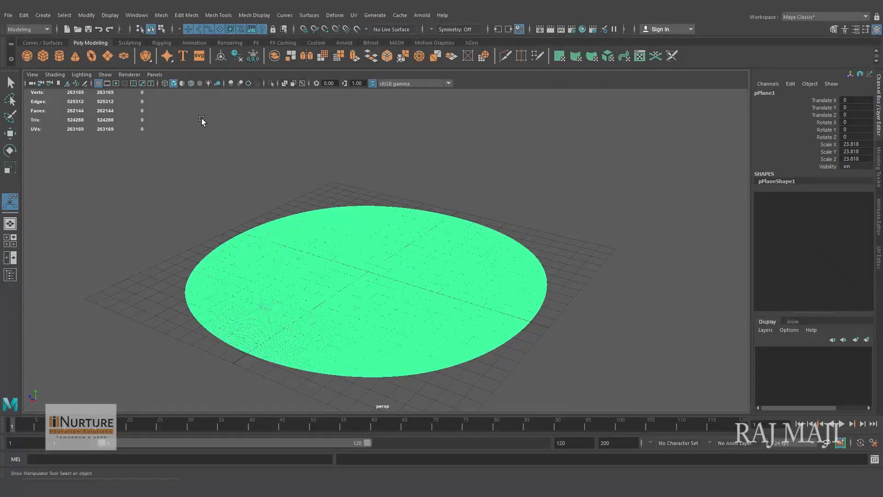
- Activate the lifting Sculpt Tool on the disc, open its settings and reduce the brush size to about 8.36
left_click(131, 42)
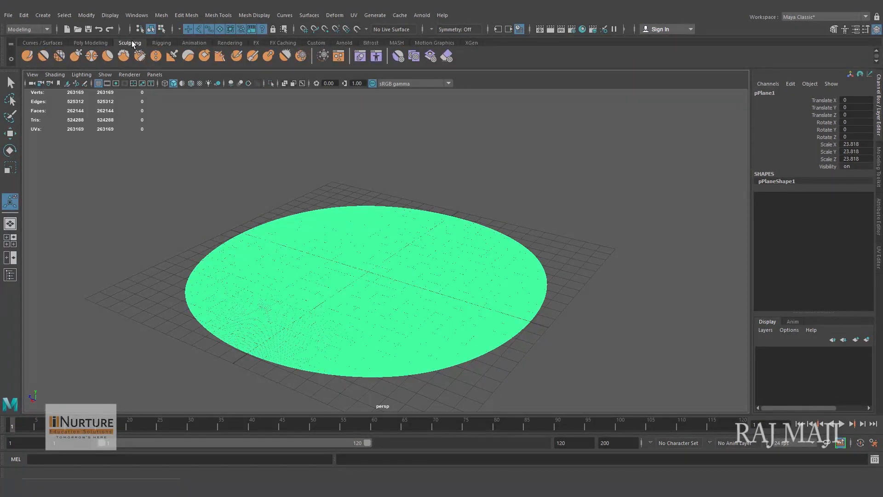
left_click(29, 55)
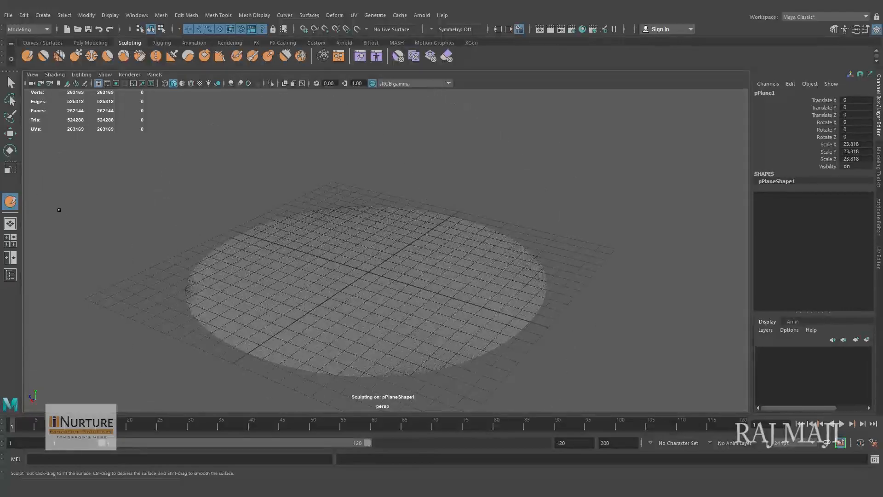
double_click(11, 202)
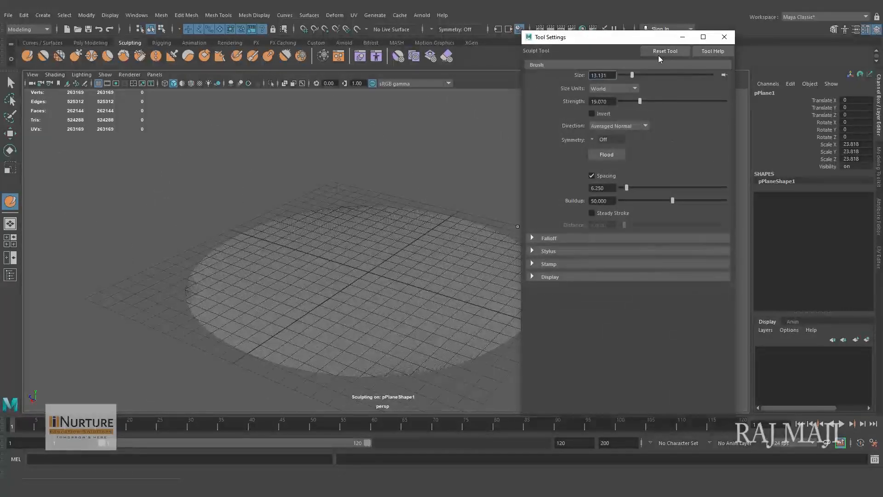
left_click_drag(615, 44, 679, 46)
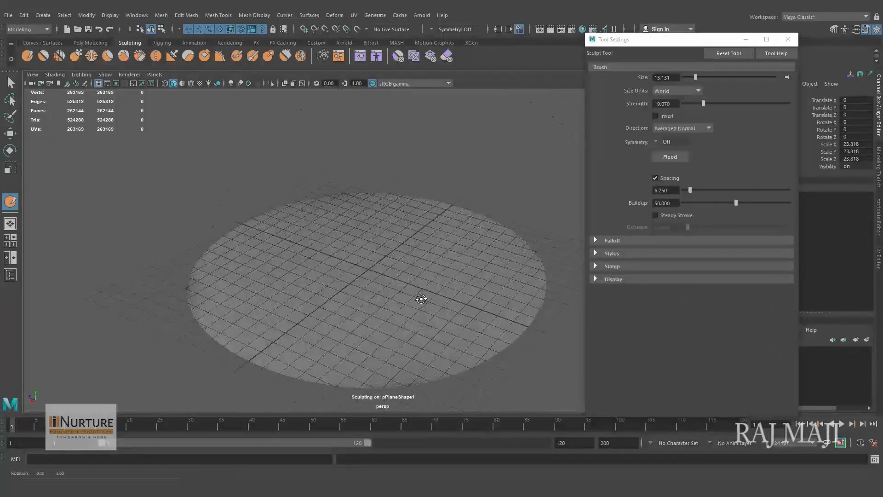
middle_click_drag(392, 300, 362, 298, "alt")
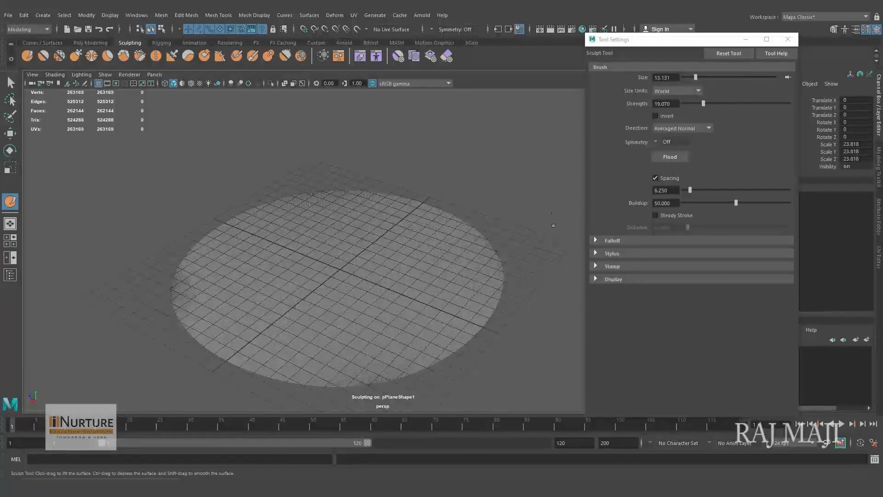
key("b")
mouse_move(378, 271)
left_mouse_down()
mouse_move(285, 271)
mouse_move(388, 272)
mouse_move(255, 271)
mouse_move(348, 271)
mouse_move(289, 272)
mouse_move(318, 271)
left_mouse_up()
- Compare the unnamed.png and grayscale.png previews and import grayscale.png as the sculpt brush's stamp image
left_click(598, 267)
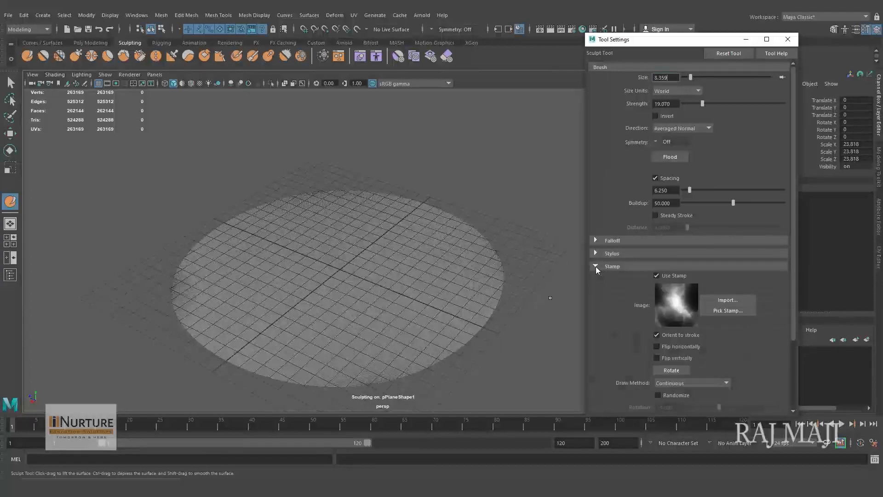
left_click(728, 300)
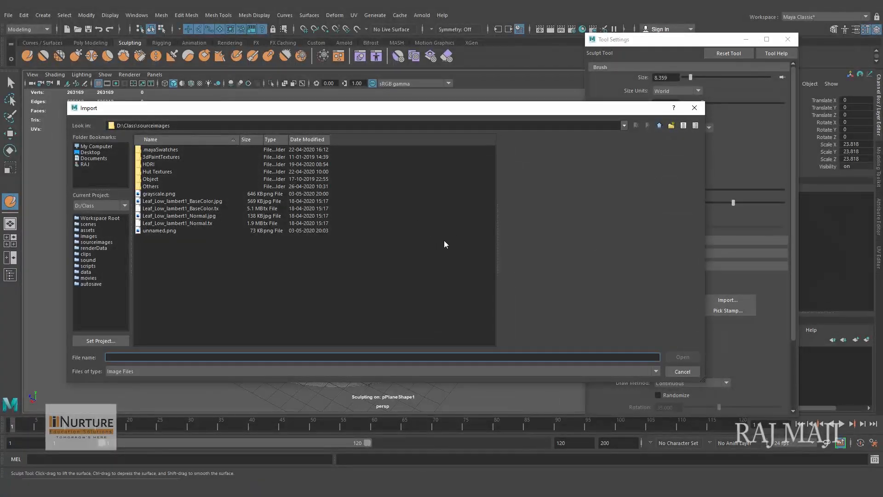
left_click(164, 194)
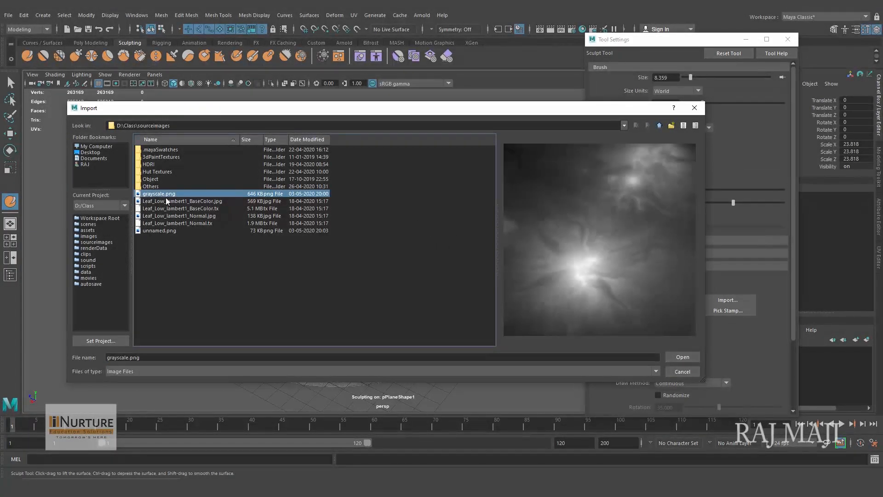
left_click(167, 231)
left_click(169, 195)
left_click(164, 232)
left_click(163, 195)
left_click(167, 230)
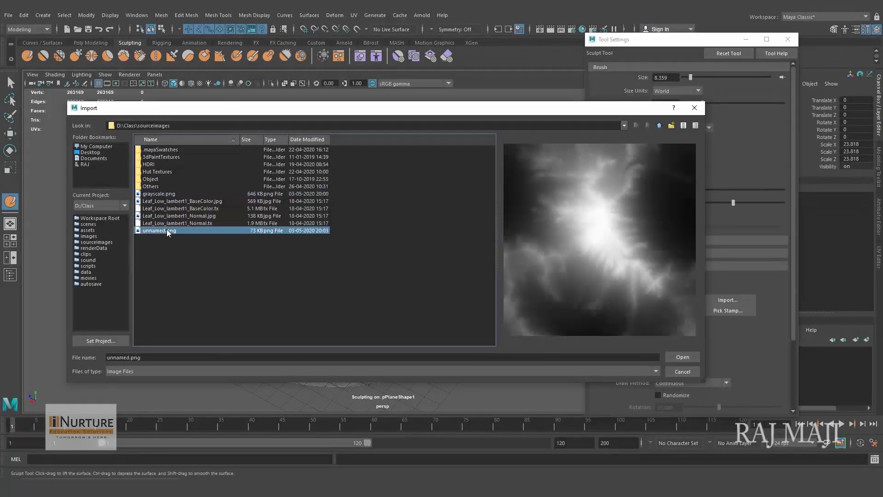
left_click(173, 194)
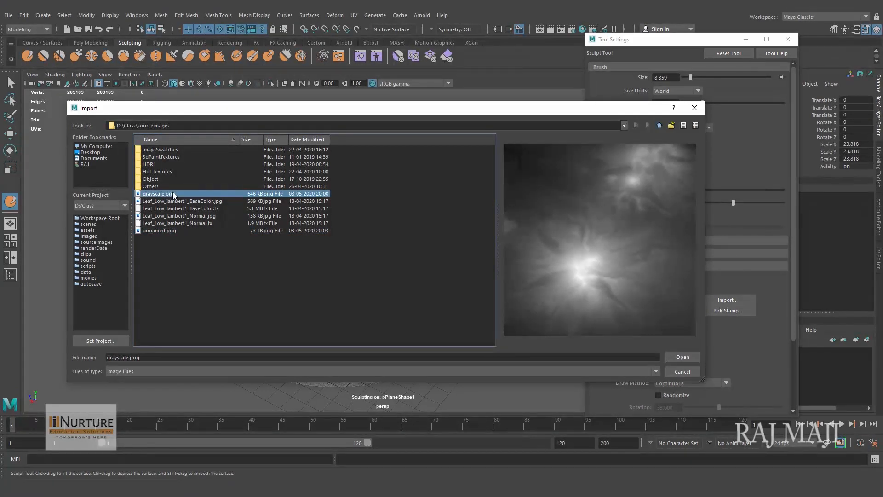
left_click(684, 356)
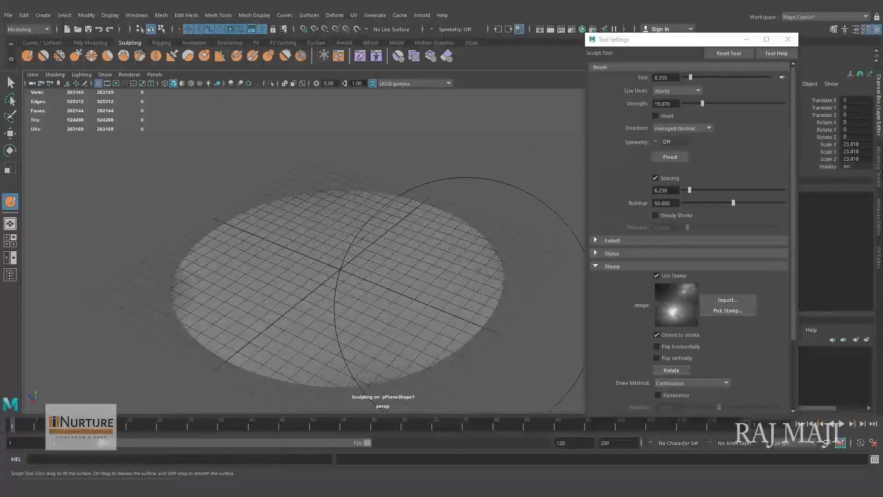
- Lower the brush strength to about 15.35 and stamp a first mountain near the middle of the disc
left_click_drag(464, 328, 412, 303, "alt")
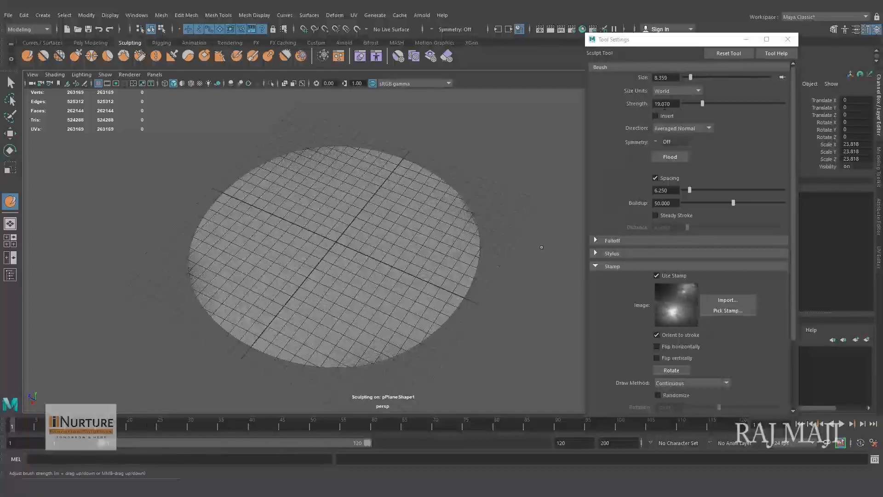
left_click(697, 105)
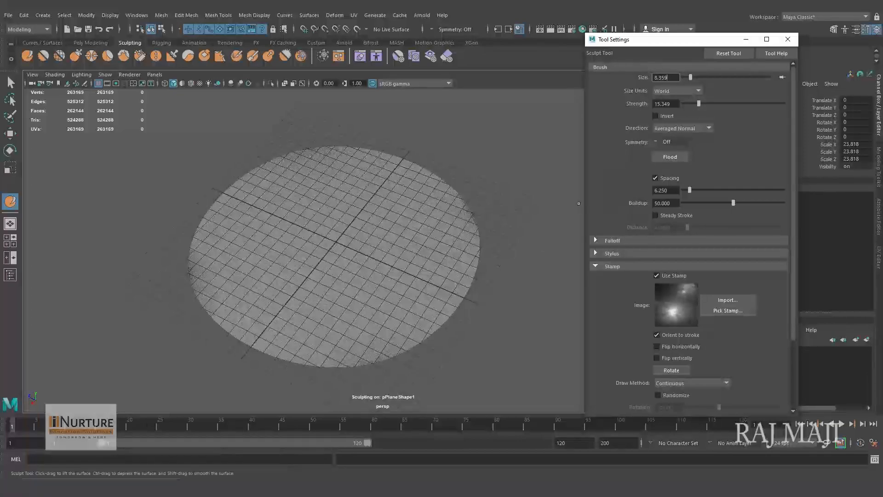
left_click(304, 272)
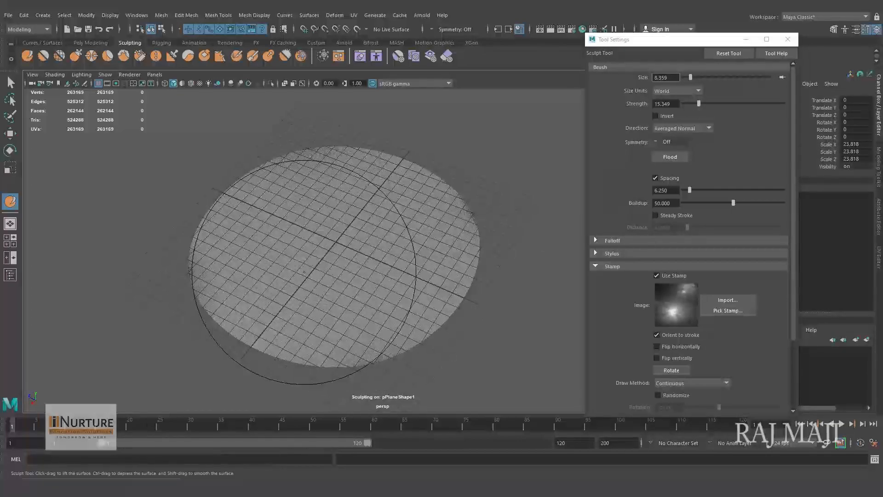
left_click_drag(305, 272, 316, 260)
mouse_move(387, 327)
left_mouse_down("alt")
mouse_move(331, 299)
mouse_move(389, 315)
mouse_move(405, 308)
left_mouse_up("alt")
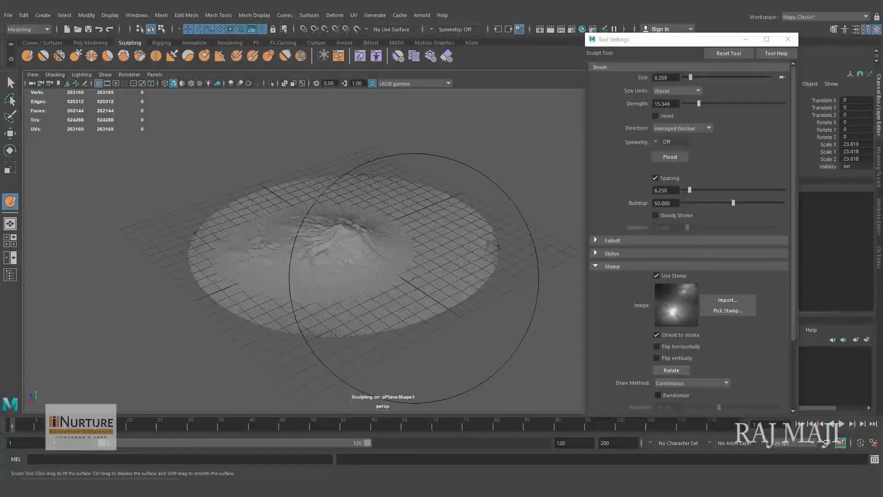
- Enlarge the brush to about 13.49 and undo a trial stamp made with it beside the first mountain
mouse_move(392, 246)
left_mouse_down("alt")
mouse_move(407, 273)
mouse_move(402, 257)
mouse_move(422, 257)
left_mouse_up("alt")
key("b")
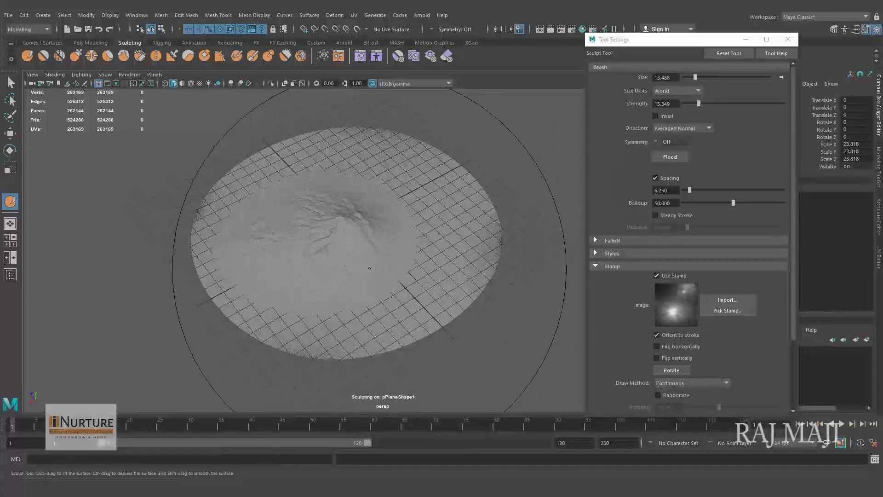
left_click_drag(370, 269, 416, 248)
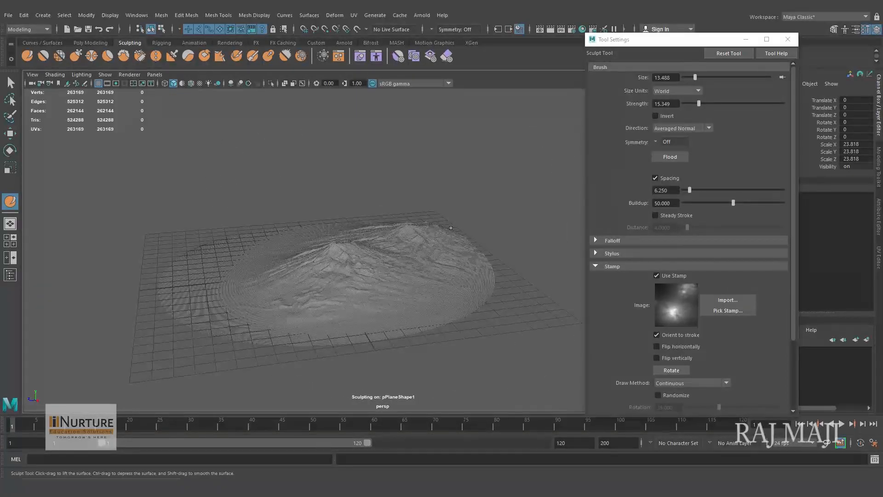
key("ctrl+z")
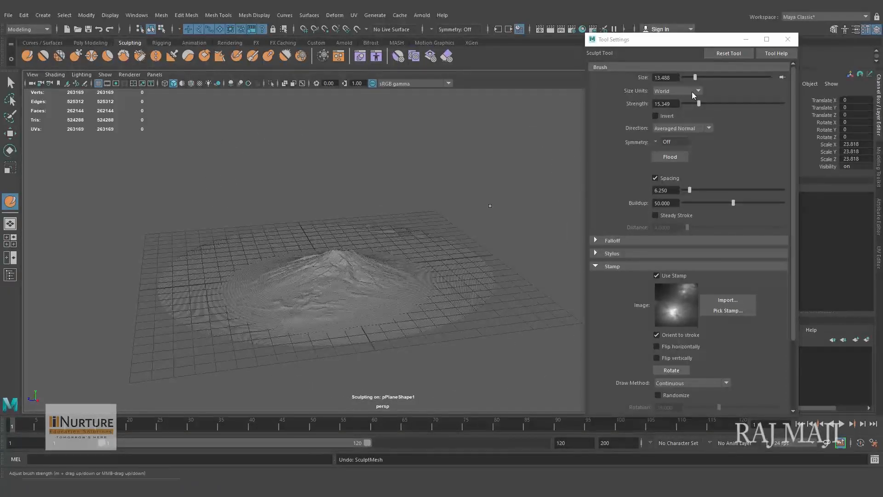
- Raise the brush strength to about 44.19 and stamp a tall peak behind the first mountain
left_click_drag(707, 102, 727, 104)
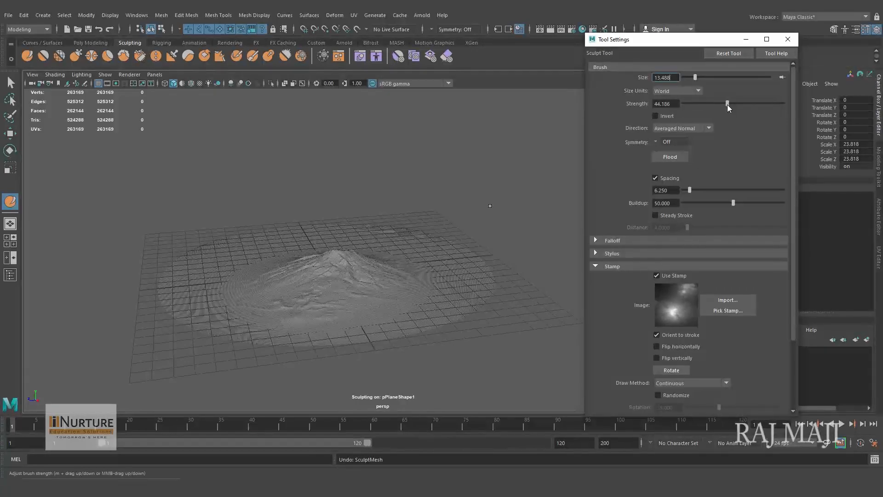
left_click_drag(433, 209, 430, 239, "alt")
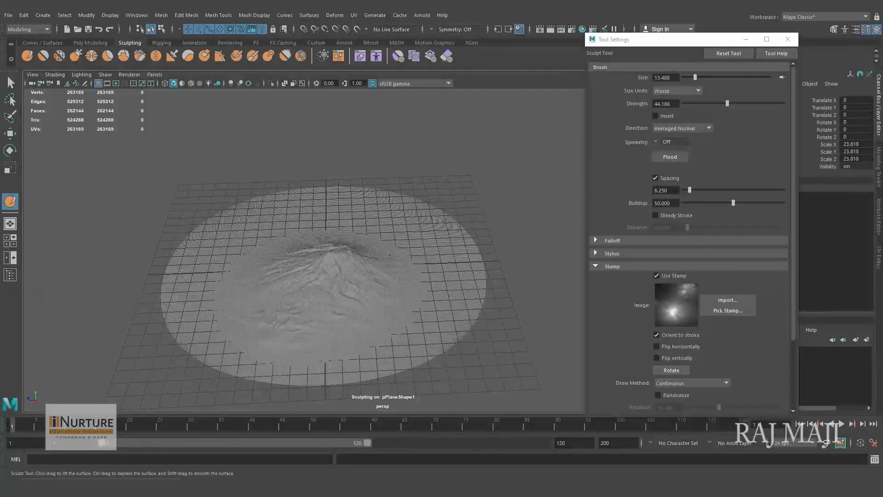
left_click_drag(390, 254, 395, 228)
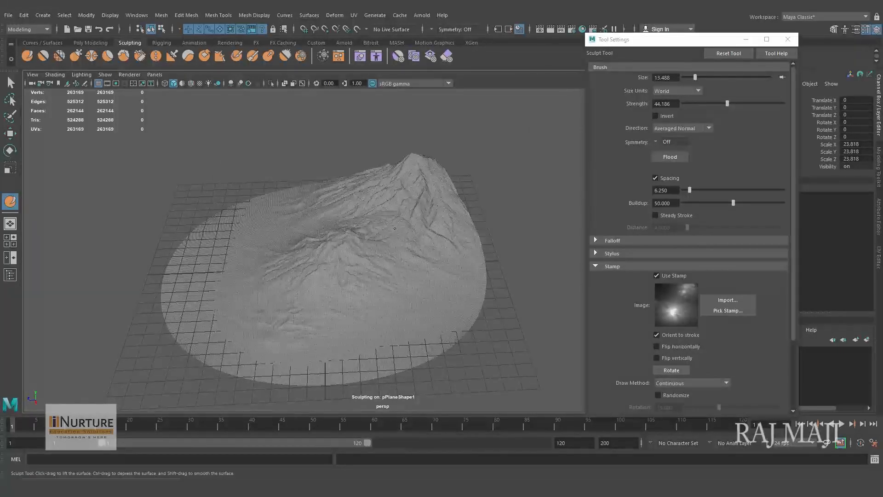
mouse_move(362, 274)
left_mouse_down("alt")
mouse_move(450, 263)
mouse_move(425, 283)
mouse_move(501, 258)
mouse_move(584, 272)
mouse_move(487, 263)
mouse_move(452, 280)
mouse_move(418, 280)
left_mouse_up("alt")
mouse_move(419, 281)
right_mouse_down("alt")
mouse_move(424, 307)
mouse_move(418, 299)
right_mouse_up("alt")
- Replace the brush's stamp image by importing unnamed.png
left_click(739, 301)
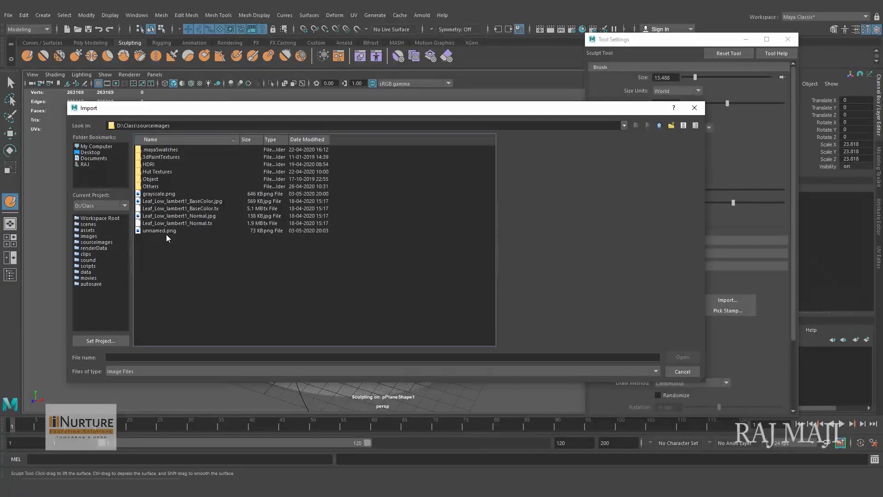
left_click(160, 230)
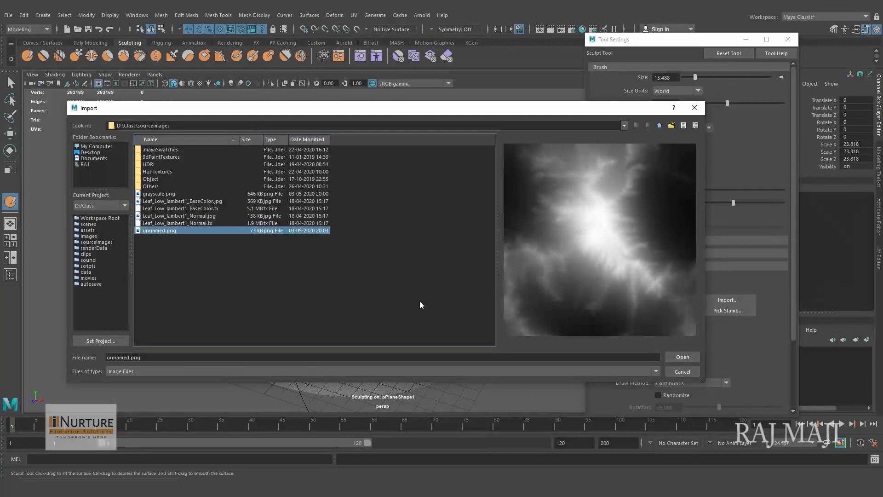
left_click(670, 357)
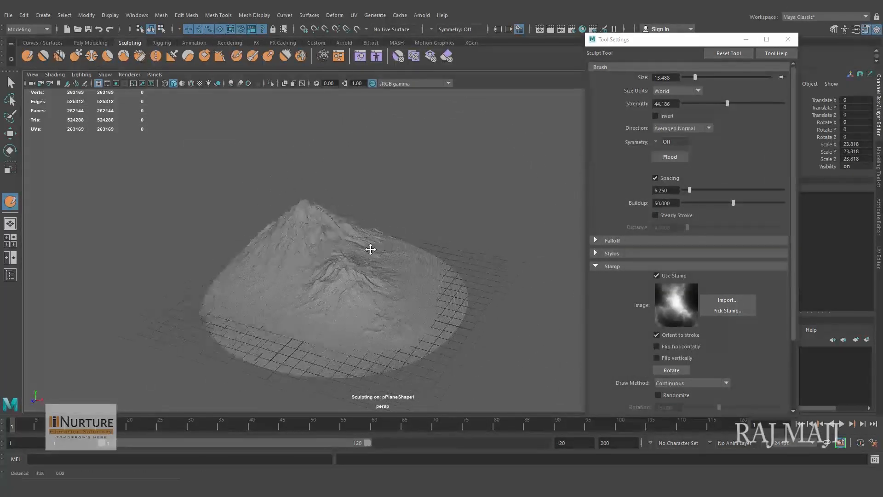
- Reduce the brush to about 9.60 and its strength to about 16.28, and stamp a ridge on the flat area beside the mountains
middle_click_drag(371, 248, 362, 254, "alt")
mouse_move(372, 258)
left_mouse_down("alt")
mouse_move(398, 267)
mouse_move(365, 264)
left_mouse_up("alt")
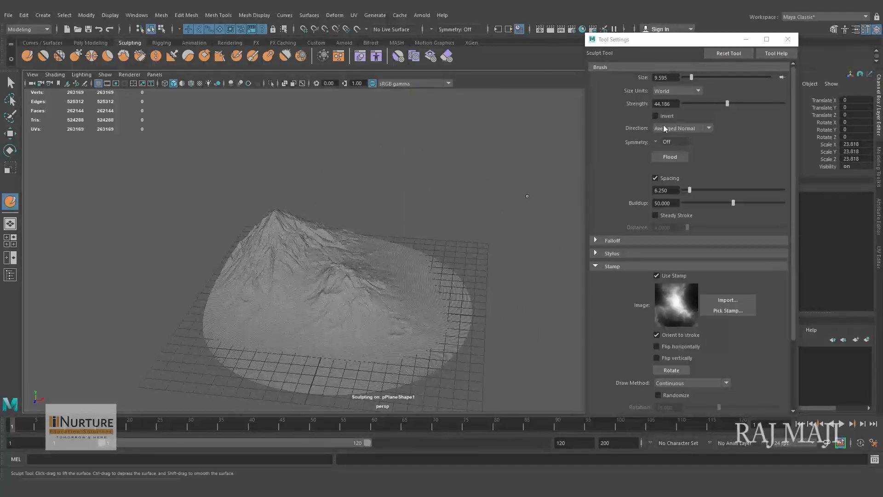
left_click_drag(702, 103, 700, 103)
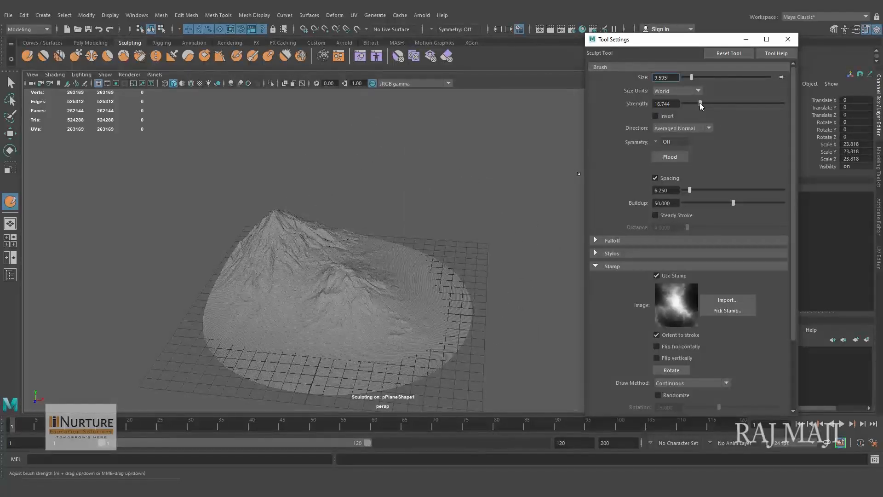
mouse_move(430, 279)
left_mouse_down("alt")
mouse_move(438, 258)
mouse_move(406, 244)
mouse_move(316, 295)
mouse_move(307, 317)
left_mouse_up("alt")
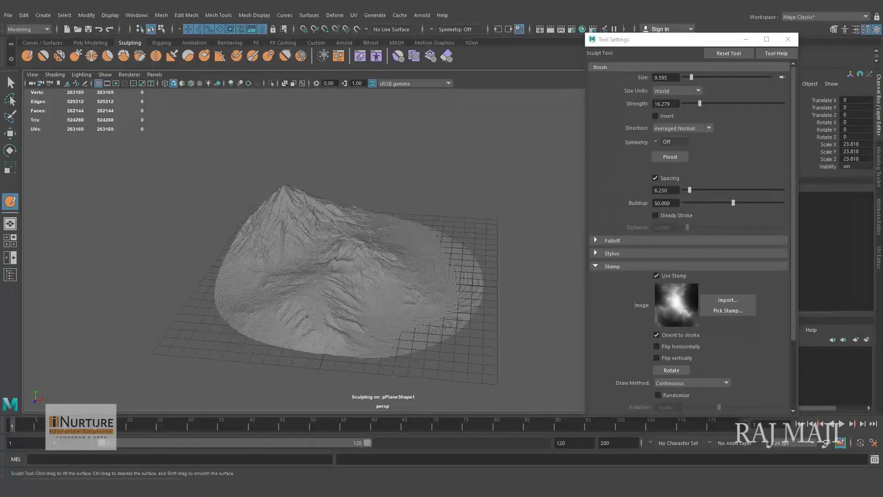
left_click_drag(389, 322, 274, 302, "alt")
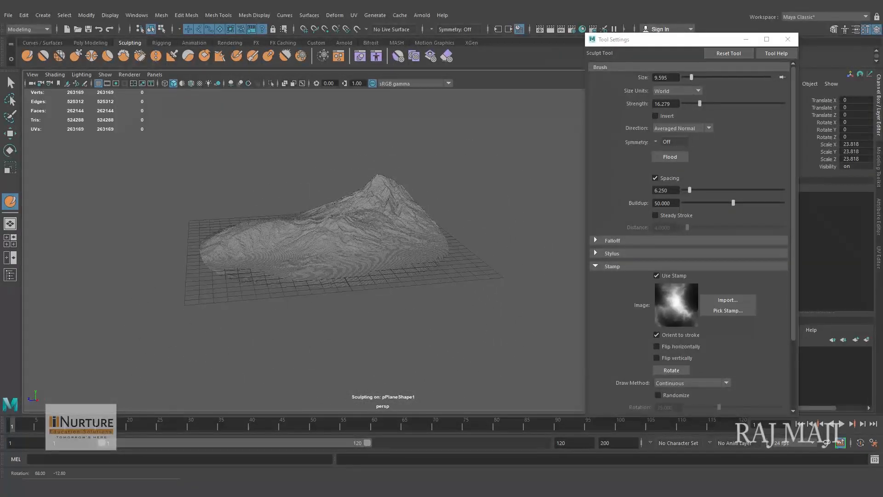
- Try a smaller stamp, with brush size about 6.05, on the low slope in front of the mountains
right_click_drag(352, 273, 402, 291, "alt")
mouse_move(402, 291)
left_mouse_down("alt")
mouse_move(423, 302)
mouse_move(429, 331)
mouse_move(414, 333)
mouse_move(385, 276)
mouse_move(398, 258)
mouse_move(359, 259)
mouse_move(379, 256)
mouse_move(394, 201)
mouse_move(427, 191)
left_mouse_up("alt")
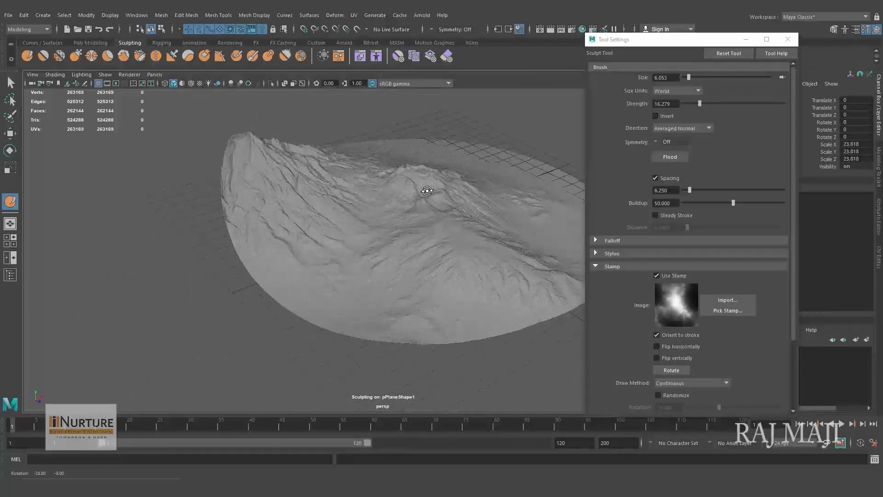
mouse_move(374, 286)
left_mouse_down("alt")
mouse_move(325, 247)
mouse_move(328, 233)
mouse_move(346, 273)
left_mouse_up("alt")
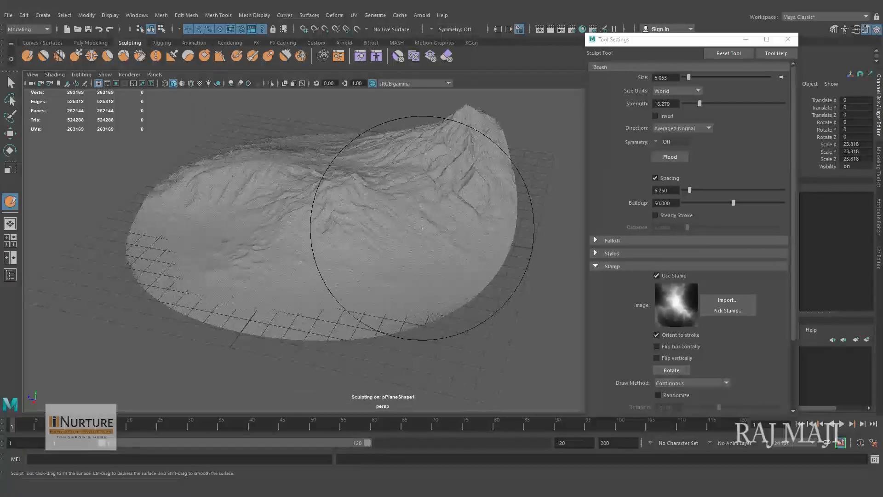
left_click_drag(396, 327, 479, 272, "alt")
mouse_move(404, 351)
left_mouse_down("alt")
mouse_move(348, 302)
mouse_move(386, 373)
left_mouse_up("alt")
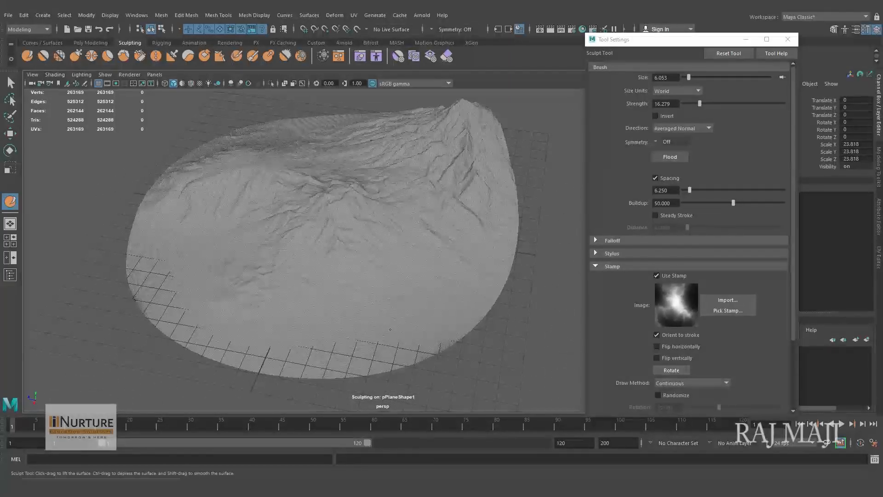
mouse_move(390, 330)
left_mouse_down()
mouse_move(374, 336)
mouse_move(451, 330)
mouse_move(420, 310)
mouse_move(347, 301)
mouse_move(378, 295)
left_mouse_up()
key("ctrl+z")
- Try lighter stamping on the open lower slope with brush size about 4.38 and strength about 7.91
key("b")
left_click_drag(430, 254, 398, 260)
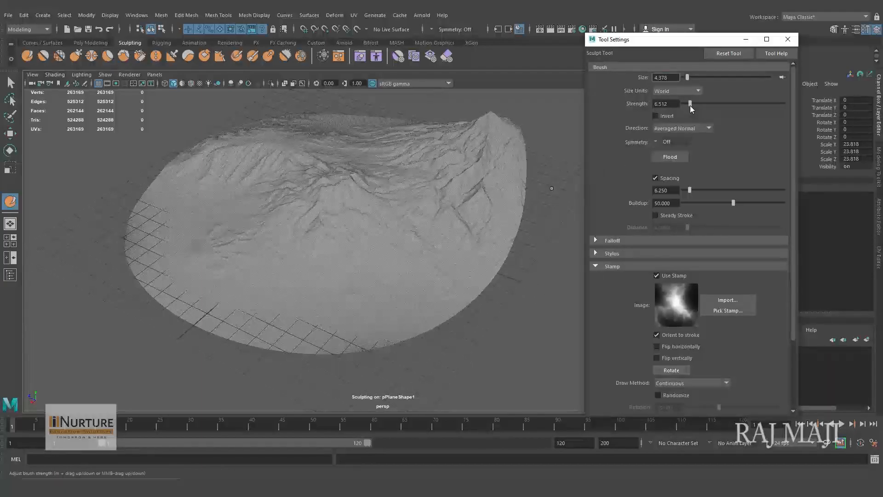
left_click_drag(691, 107, 693, 109)
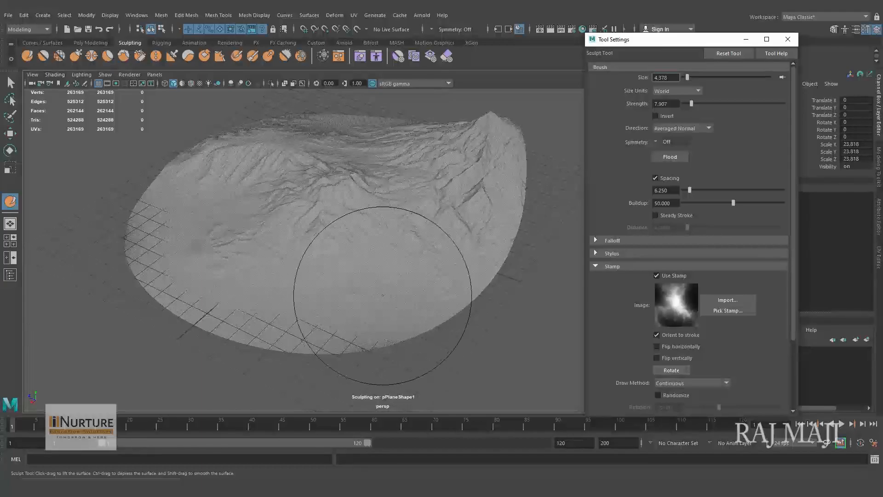
mouse_move(430, 268)
left_mouse_down("alt")
mouse_move(474, 294)
mouse_move(484, 278)
mouse_move(425, 294)
left_mouse_up("alt")
scroll(425, 290, "up", 2)
mouse_move(421, 256)
left_mouse_down()
mouse_move(444, 266)
mouse_move(451, 302)
left_mouse_up()
mouse_move(391, 360)
left_mouse_down("alt")
mouse_move(444, 330)
mouse_move(463, 271)
left_mouse_up("alt")
left_click_drag(434, 335, 325, 335, "alt")
- Set the brush size to about 5.18 and strength to about 4.65, and stamp a low ridge below the tall peak
middle_click_drag(413, 276, 428, 275)
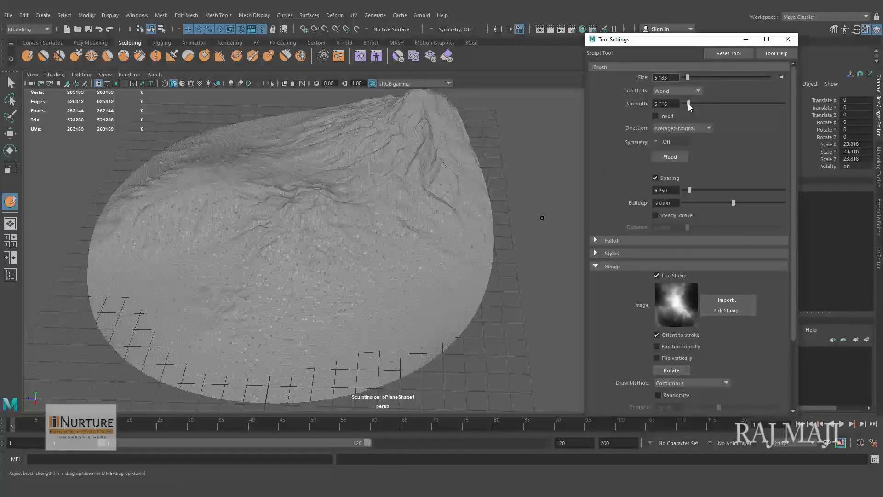
left_click_drag(421, 270, 419, 266)
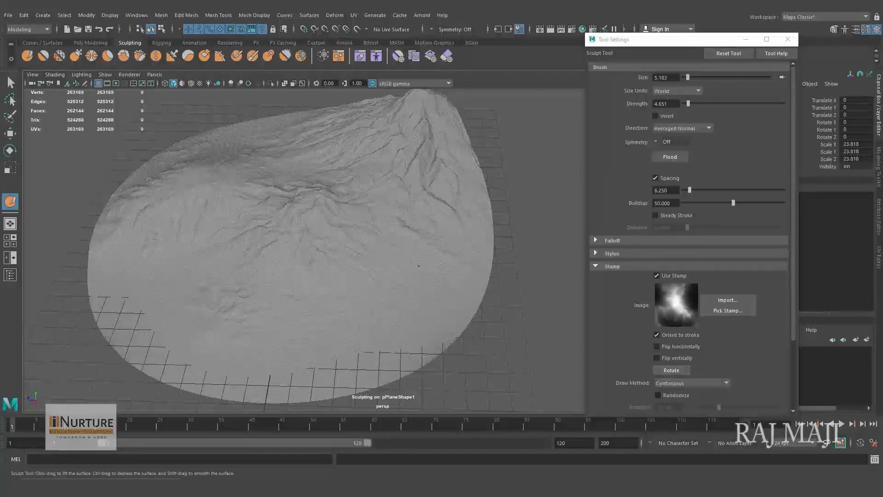
mouse_move(433, 284)
left_mouse_down("alt")
mouse_move(419, 308)
mouse_move(460, 290)
mouse_move(438, 292)
mouse_move(434, 305)
mouse_move(433, 296)
left_mouse_up("alt")
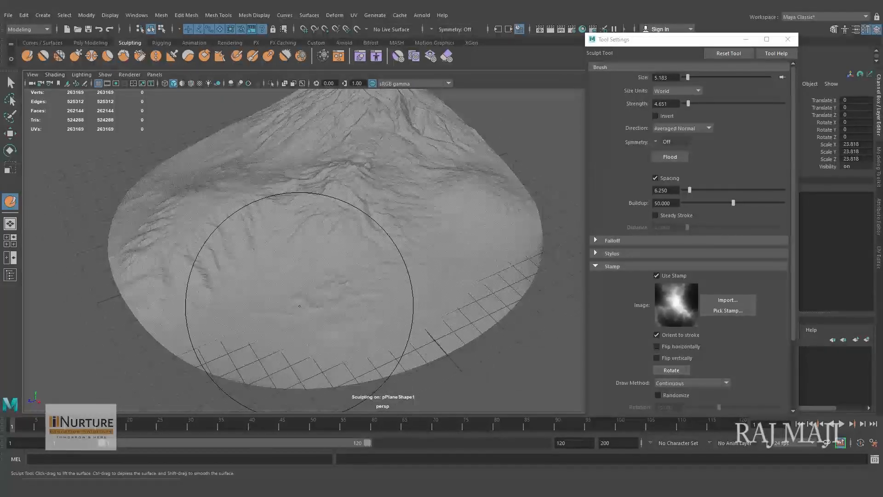
- Set the brush size to about 4.80 and stamp rugged relief around the low basin in front of the first mountain
key("b")
left_click_drag(302, 296, 290, 296)
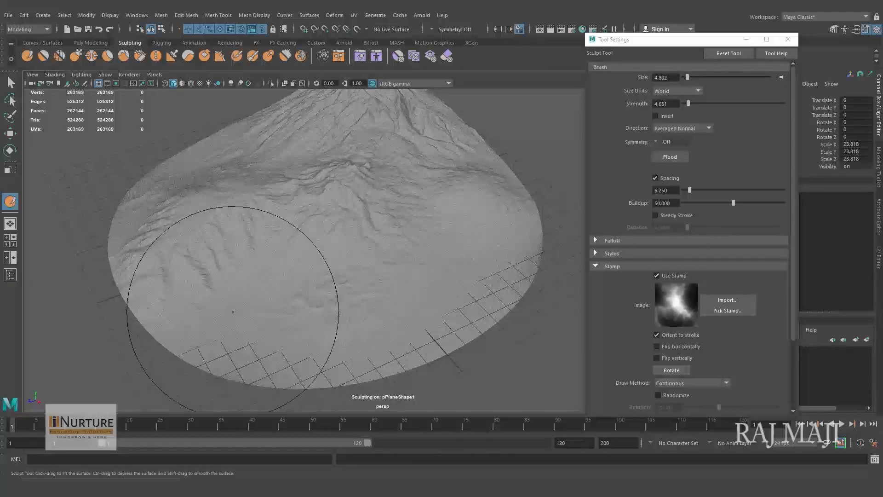
left_click_drag(232, 298, 240, 310)
mouse_move(340, 327)
left_mouse_down("alt")
mouse_move(366, 317)
mouse_move(337, 309)
mouse_move(297, 329)
left_mouse_up("alt")
mouse_move(295, 374)
left_mouse_down("alt")
mouse_move(349, 291)
mouse_move(374, 308)
left_mouse_up("alt")
right_click_drag(288, 234, 322, 241, "alt")
- Set the brush size to about 4.55 and carve a deep basin in front of the first mountain
middle_click_drag(294, 241, 350, 265, "alt")
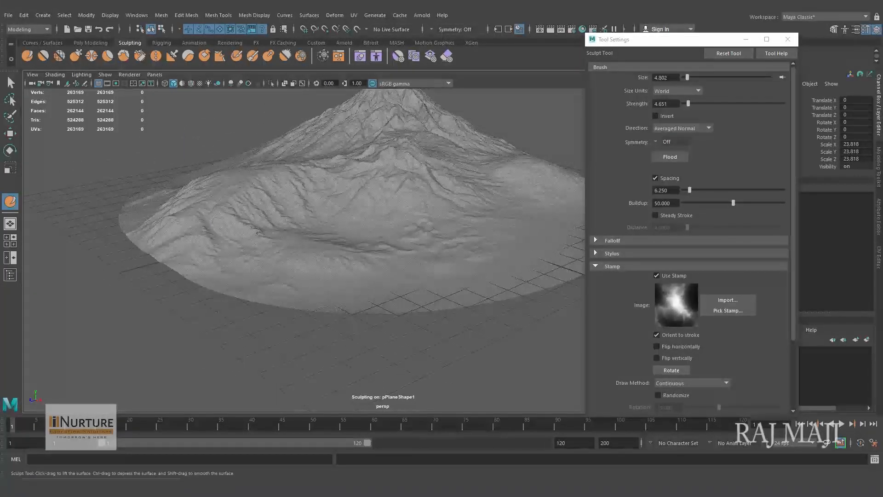
mouse_move(267, 247)
left_mouse_down("alt")
mouse_move(263, 260)
mouse_move(256, 257)
mouse_move(292, 266)
left_mouse_up("alt")
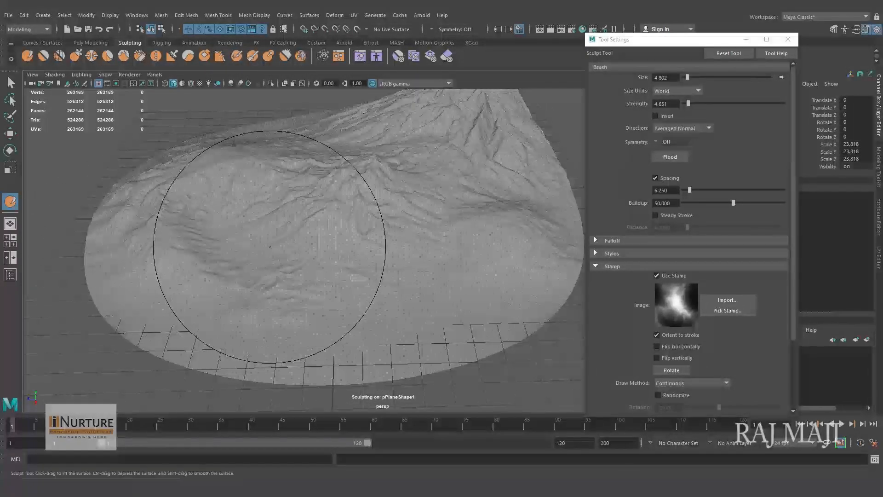
left_click_drag(278, 243, 247, 263)
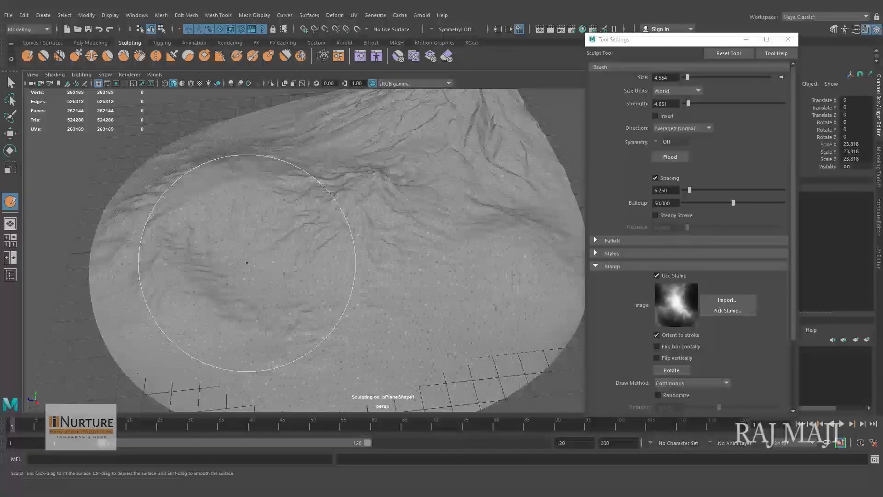
left_click_drag(245, 267, 270, 286)
mouse_move(346, 291)
left_mouse_down("alt")
mouse_move(341, 278)
mouse_move(373, 283)
mouse_move(374, 292)
mouse_move(445, 293)
left_mouse_up("alt")
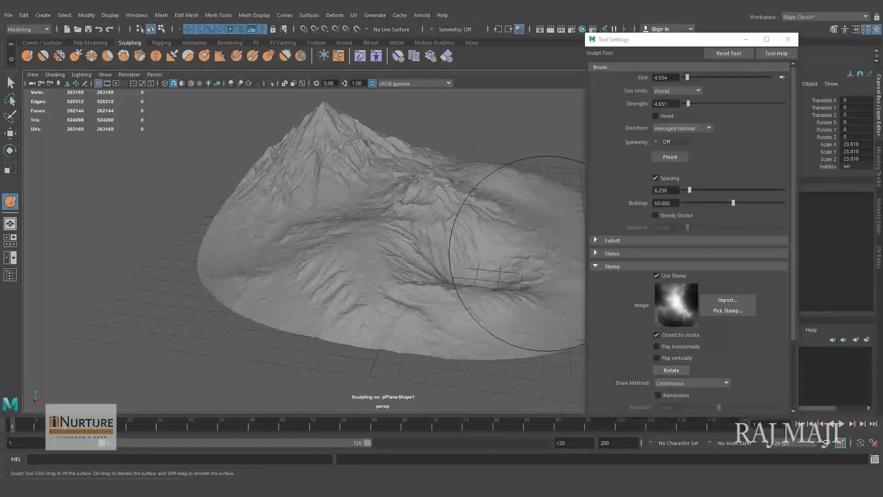
mouse_move(401, 301)
left_mouse_down("alt")
mouse_move(366, 290)
mouse_move(356, 299)
mouse_move(395, 301)
mouse_move(378, 290)
left_mouse_up("alt")
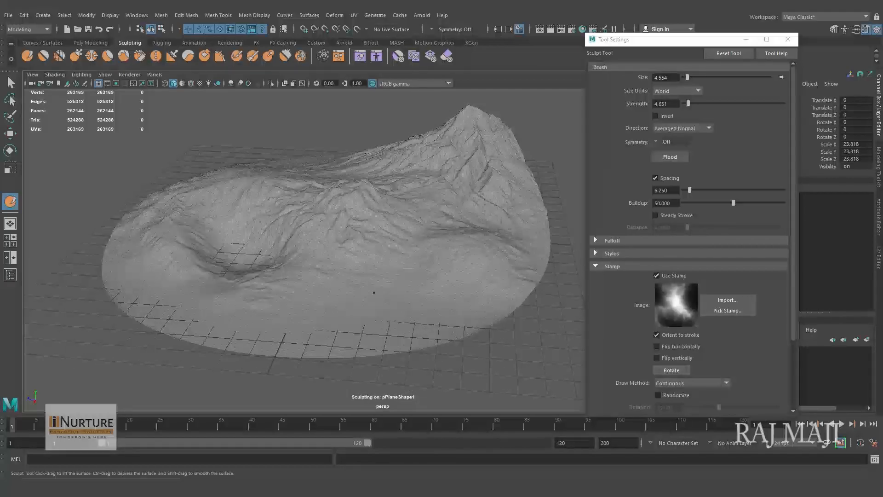
- Carve a second hollow in the low slope below the tall peak, exit sculpting and close the tool settings
mouse_move(391, 294)
left_mouse_down("alt")
mouse_move(430, 305)
mouse_move(336, 320)
mouse_move(313, 345)
mouse_move(388, 335)
mouse_move(430, 295)
mouse_move(397, 321)
mouse_move(430, 321)
mouse_move(389, 325)
mouse_move(332, 309)
mouse_move(316, 276)
mouse_move(299, 305)
mouse_move(355, 292)
mouse_move(340, 297)
mouse_move(352, 294)
mouse_move(344, 291)
mouse_move(351, 309)
mouse_move(369, 311)
mouse_move(268, 310)
mouse_move(324, 309)
left_mouse_up("alt")
scroll(430, 294, "up", 3)
key("w")
left_click(215, 188)
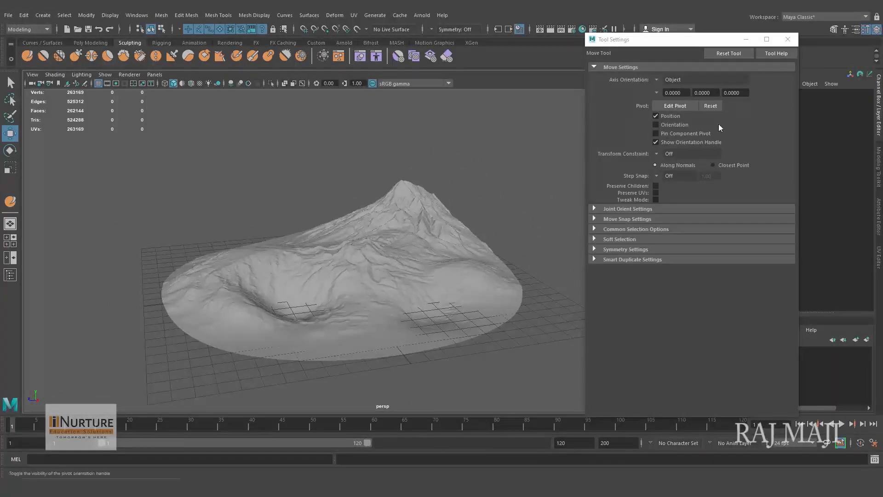
left_click(794, 42)
- Examine the sculpted mountains, basin and low slopes from several angles
mouse_move(377, 275)
left_mouse_down("alt")
mouse_move(523, 288)
mouse_move(371, 289)
mouse_move(264, 305)
mouse_move(507, 308)
mouse_move(445, 272)
mouse_move(371, 273)
left_mouse_up("alt")
right_click_drag(372, 273, 471, 297, "alt")
left_click_drag(471, 298, 433, 299, "alt")
right_click_drag(433, 299, 630, 338, "alt")
middle_click_drag(566, 304, 644, 288, "alt")
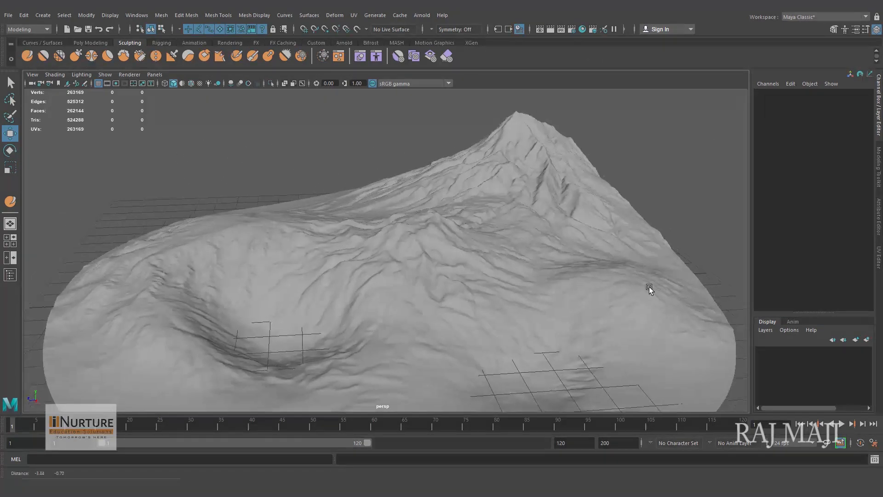
left_click_drag(644, 289, 608, 278, "alt")
right_click_drag(607, 278, 523, 280, "alt")
left_click_drag(523, 281, 553, 298, "alt")
- Select the sculpted terrain, create a display layer and add the terrain to it
left_click(571, 300)
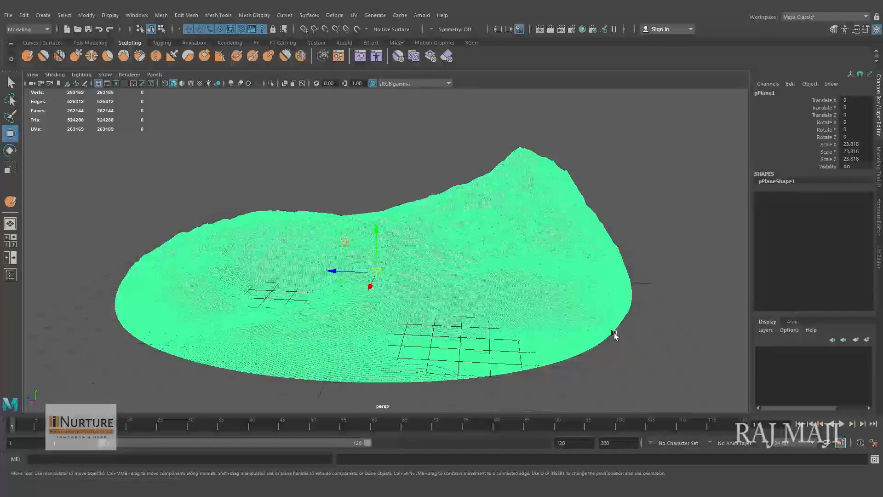
right_click_drag(530, 282, 484, 290, "alt")
middle_click_drag(484, 289, 489, 291, "alt")
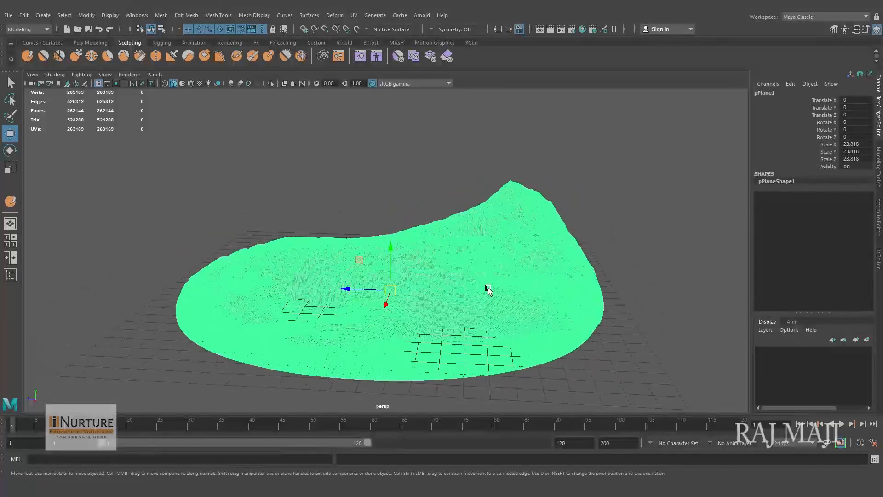
left_click(857, 341)
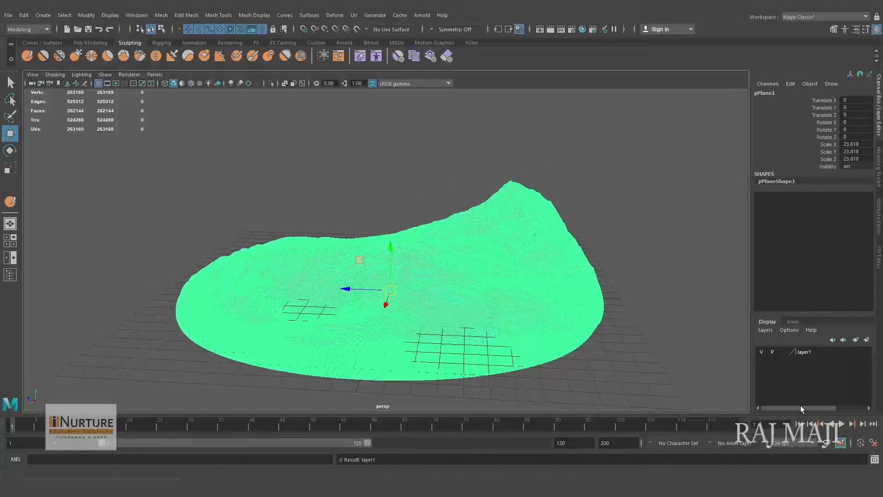
left_click(806, 353)
right_click(806, 352)
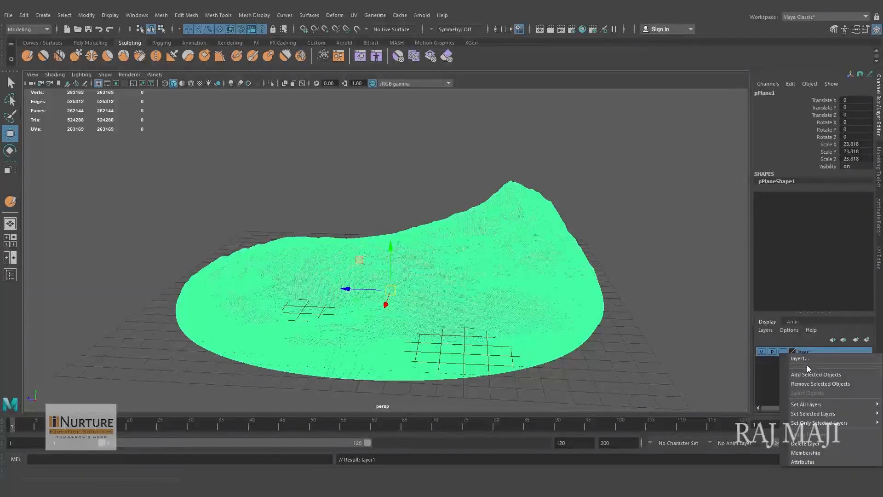
left_click(805, 374)
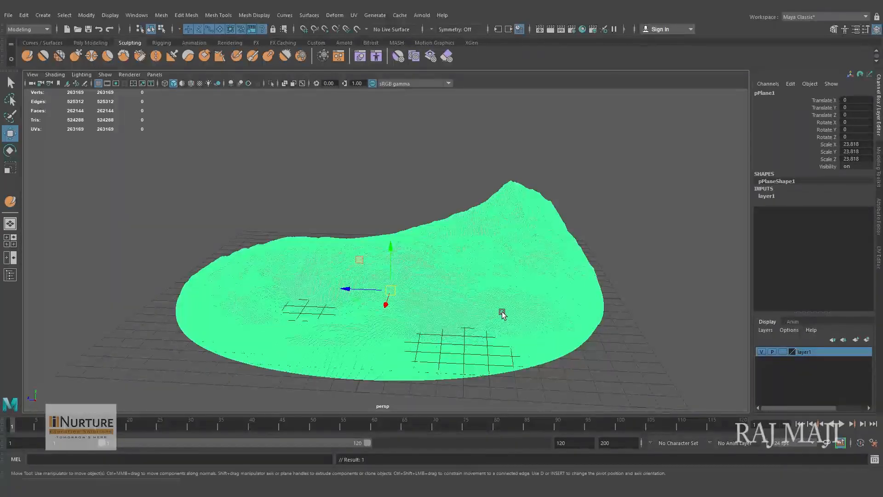
- Duplicate the terrain mesh and remove the duplicate from layer1
key("ctrl+d")
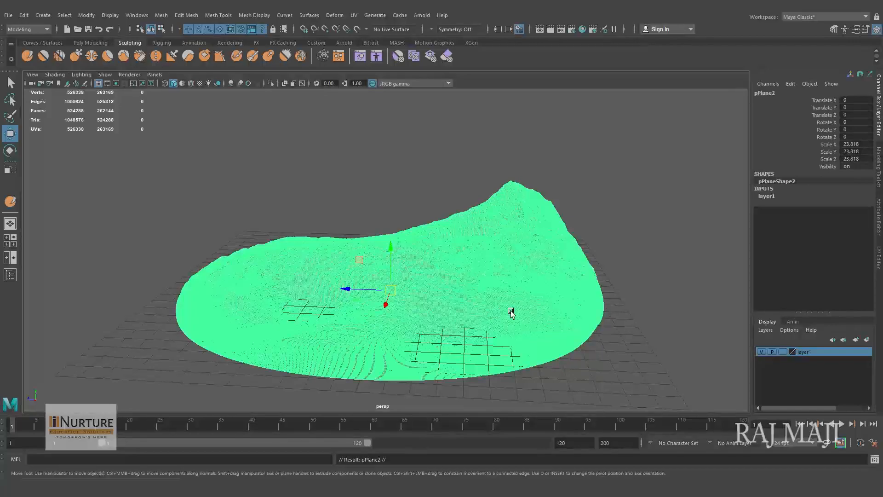
left_click(761, 352)
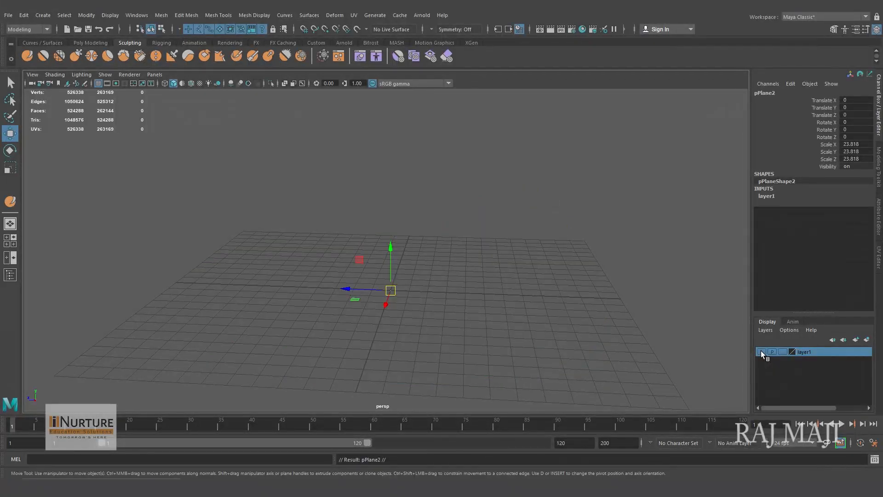
left_click(761, 352)
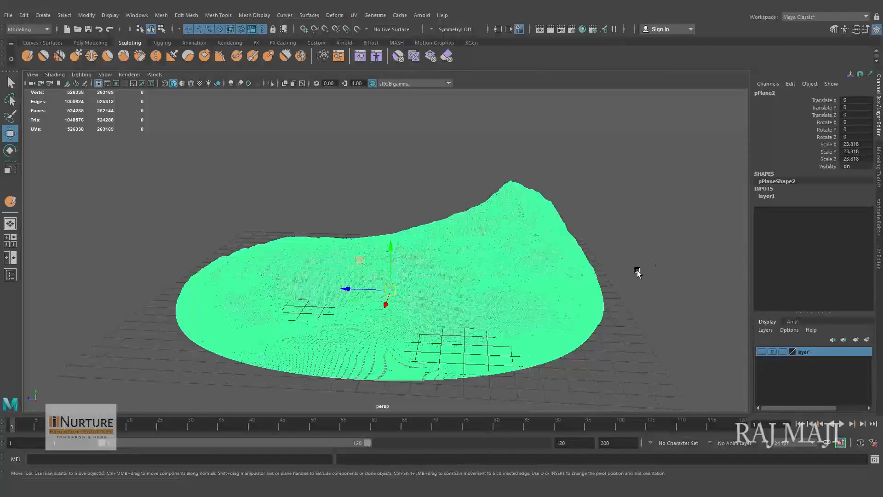
right_click(824, 355)
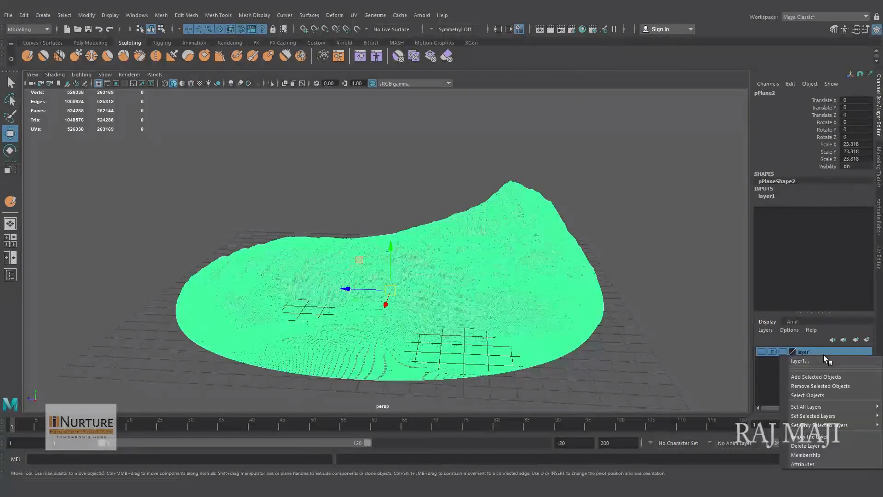
left_click(819, 387)
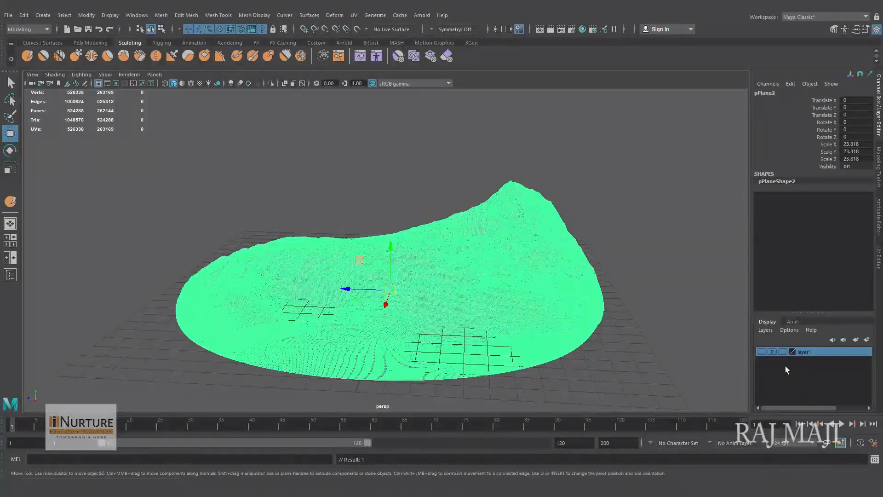
- Lift the duplicate about 3.06 units in Y to check it against the original terrain, and undo the move
left_click(761, 354)
left_click_drag(391, 249, 396, 190)
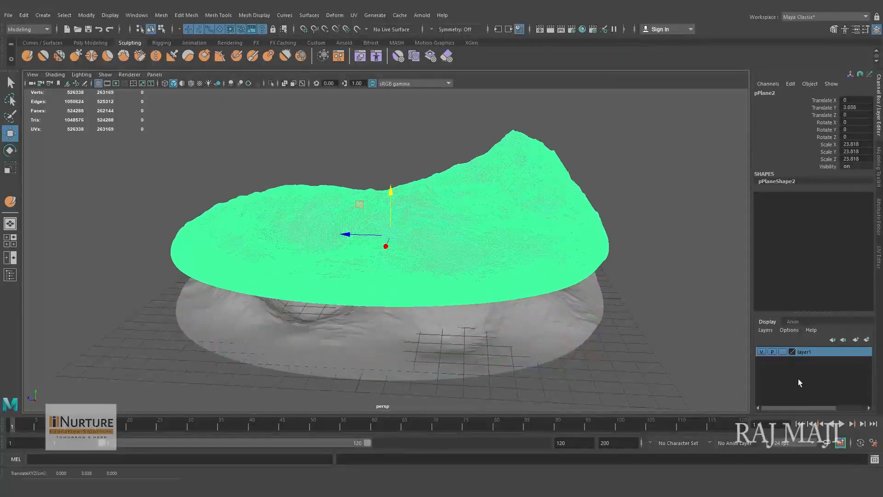
left_click(762, 354)
left_click(762, 353)
key("ctrl+z")
key("ctrl+z")
- Hide layer1 with the original terrain and clear the selection on the duplicate
left_click(762, 352)
left_click_drag(510, 335, 600, 331, "alt")
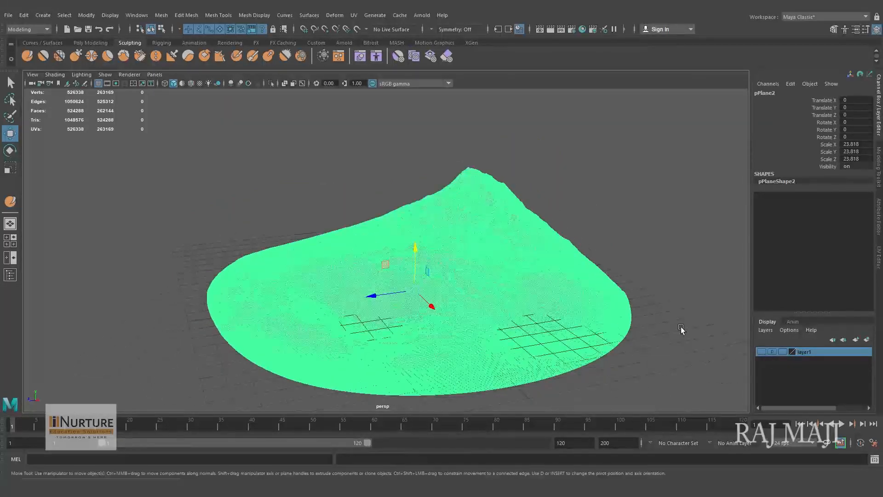
left_click(678, 326)
scroll(548, 299, "down", 2)
left_click_drag(548, 299, 499, 305, "alt")
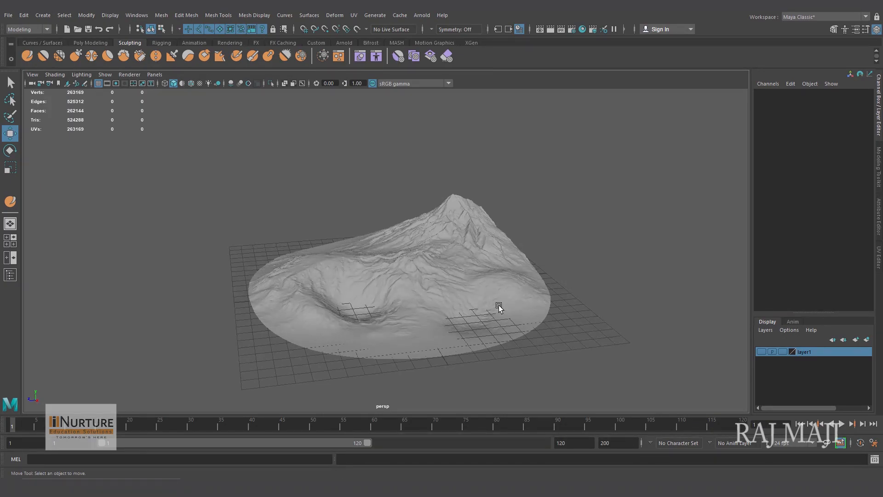
- Select the duplicate terrain and run the MEL command "polyRemesh;" on it
left_click(497, 307)
left_click_drag(534, 292, 529, 293, "alt")
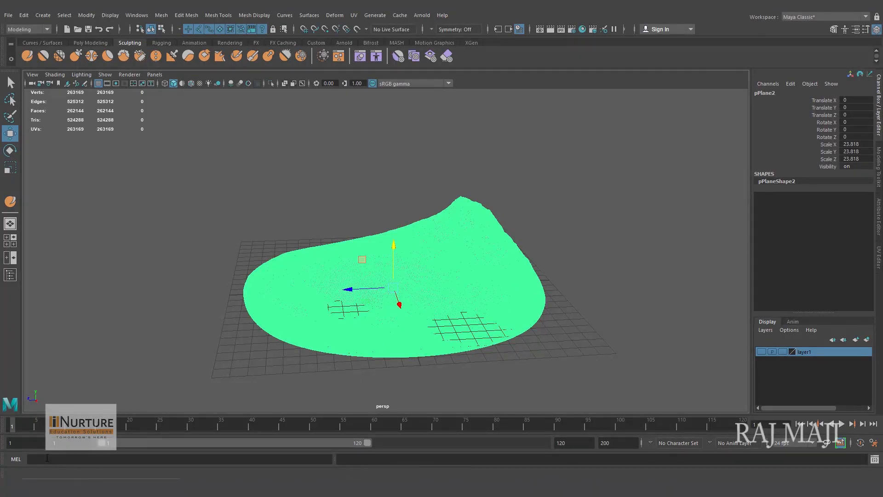
left_click(69, 459)
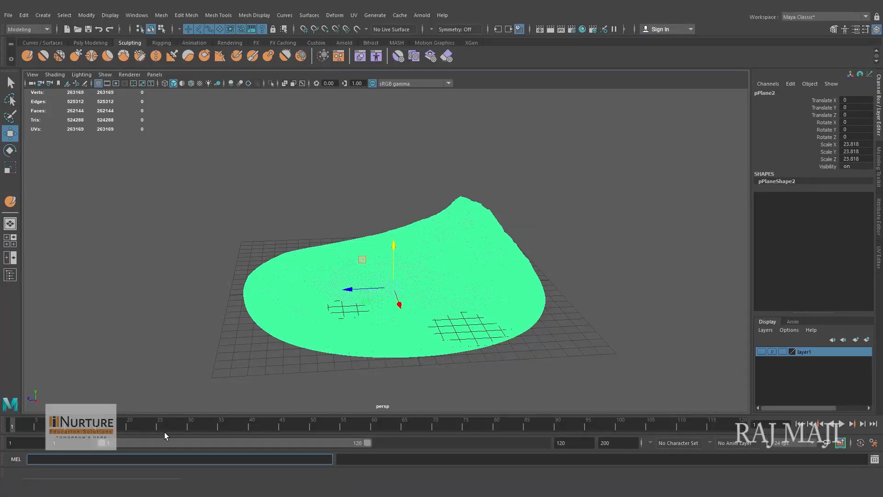
type("polyRemesh;")
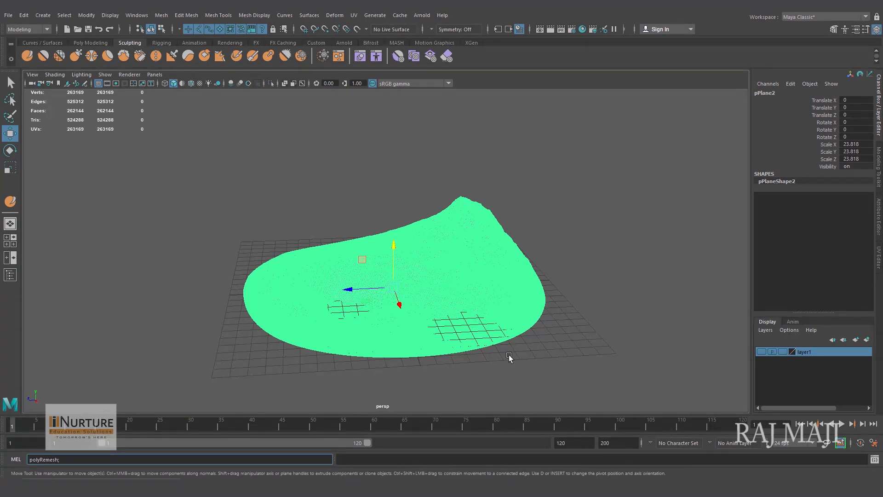
key("Return")
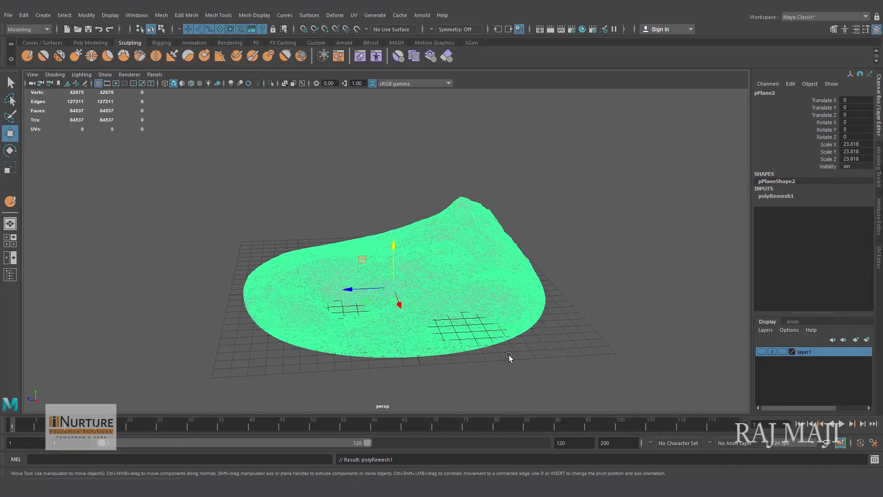
- Run the MEL command "polyRetopo;" on the remeshed duplicate terrain
scroll(440, 297, "up", 10)
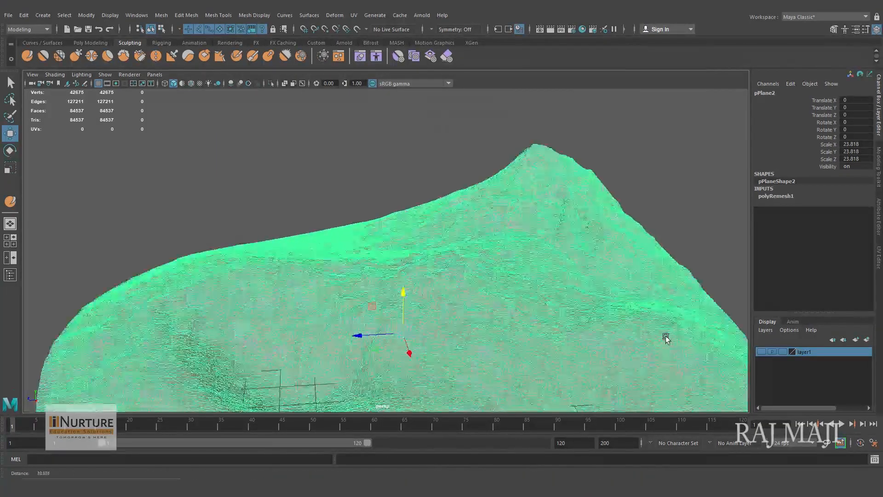
left_click_drag(414, 295, 565, 307, "alt")
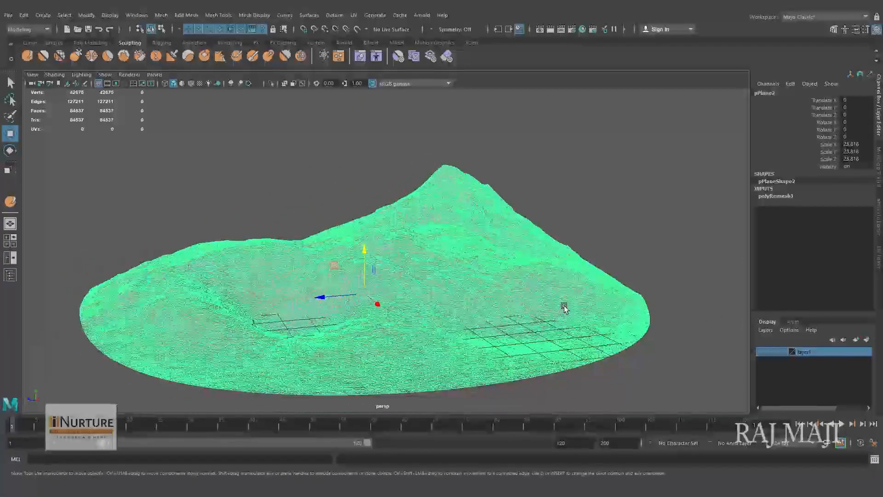
left_click_drag(590, 302, 504, 316, "alt")
right_click_drag(504, 316, 552, 315, "alt")
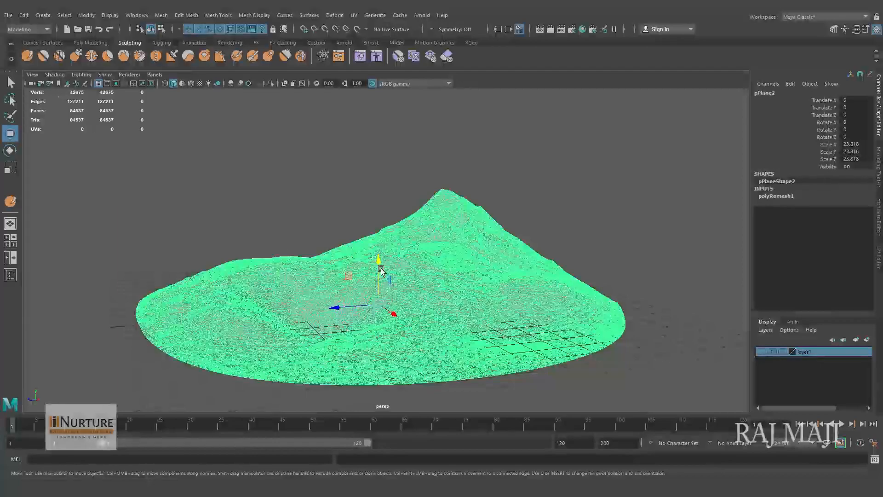
left_click_drag(460, 306, 438, 346, "alt")
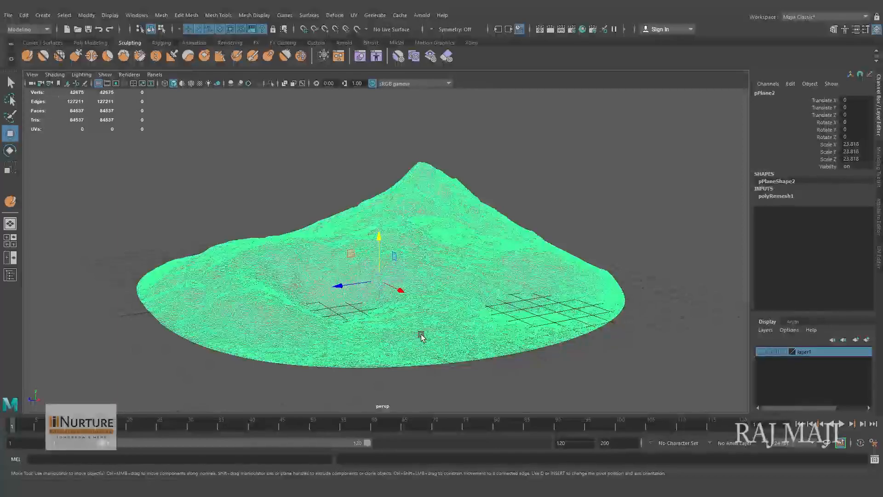
left_click(213, 460)
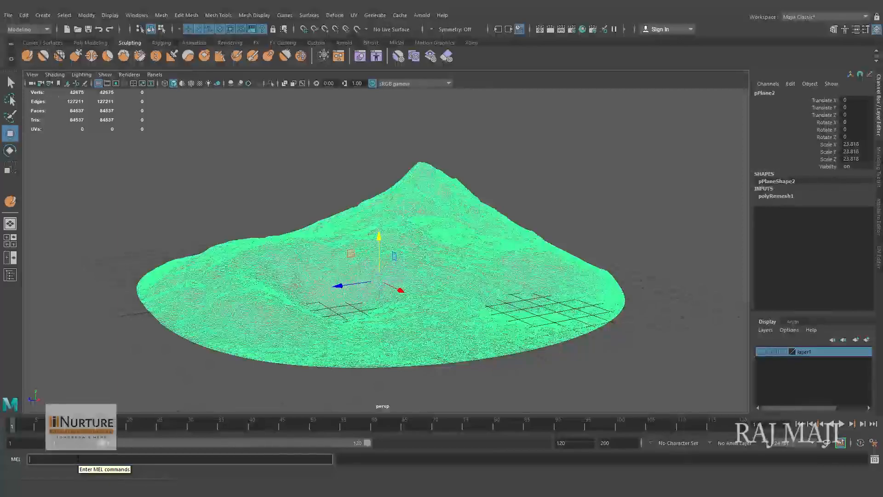
type("polyRetopo")
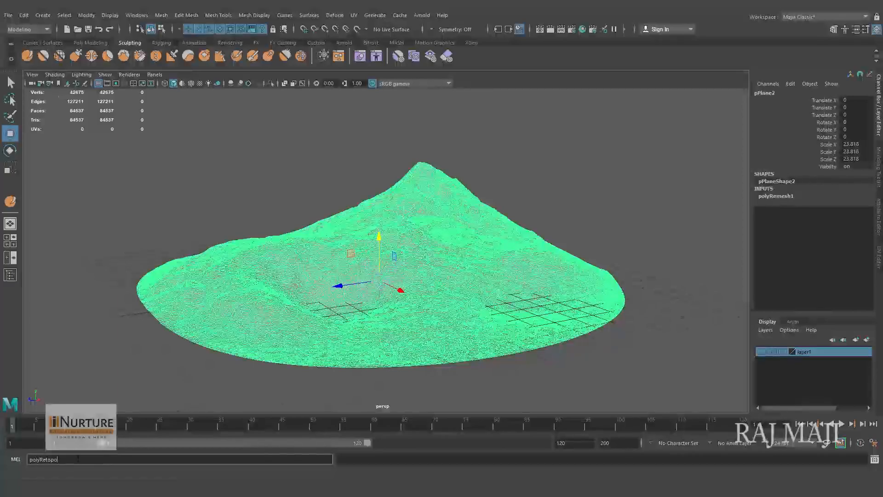
type(";")
key("Return")
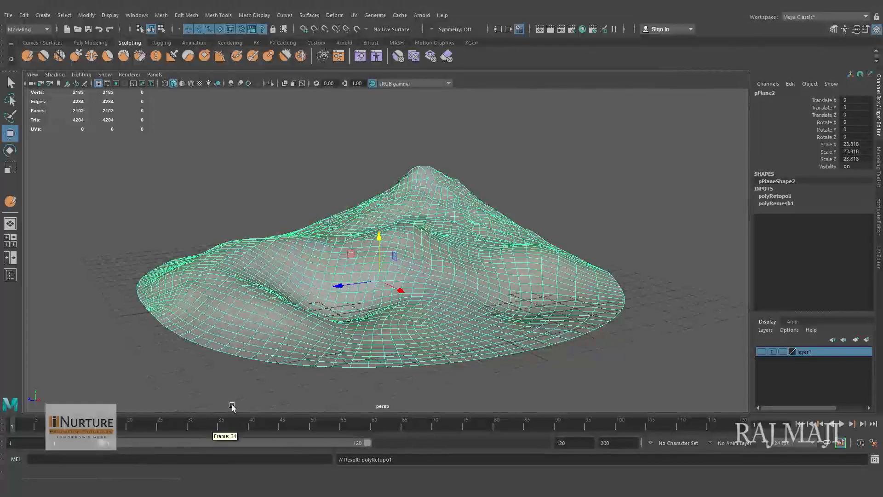
- Open the UV Editor for the low-poly terrain and switch the 3D view to the top view
mouse_move(506, 288)
left_mouse_down("alt")
mouse_move(523, 275)
mouse_move(437, 301)
mouse_move(498, 307)
mouse_move(467, 305)
mouse_move(490, 292)
mouse_move(369, 294)
mouse_move(523, 310)
mouse_move(515, 311)
left_mouse_up("alt")
mouse_move(469, 312)
left_mouse_down("alt")
mouse_move(501, 309)
mouse_move(473, 317)
mouse_move(446, 353)
mouse_move(537, 344)
mouse_move(540, 304)
mouse_move(489, 304)
mouse_move(526, 301)
left_mouse_up("alt")
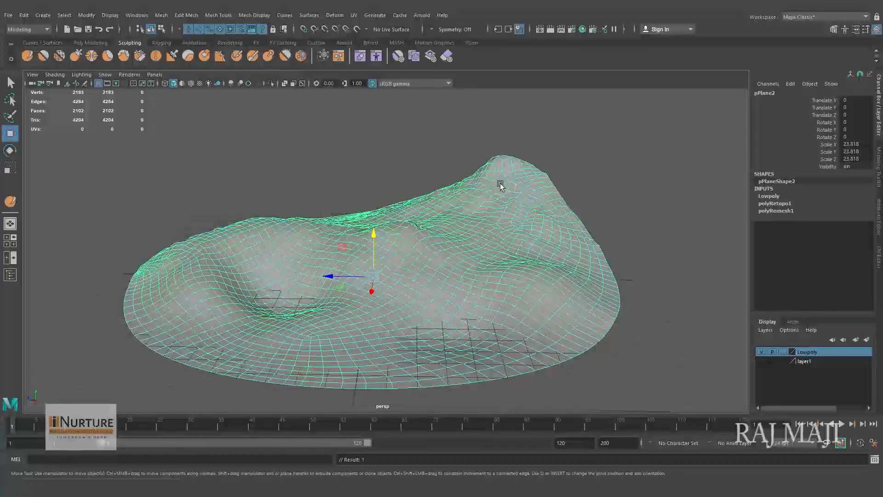
left_click(354, 16)
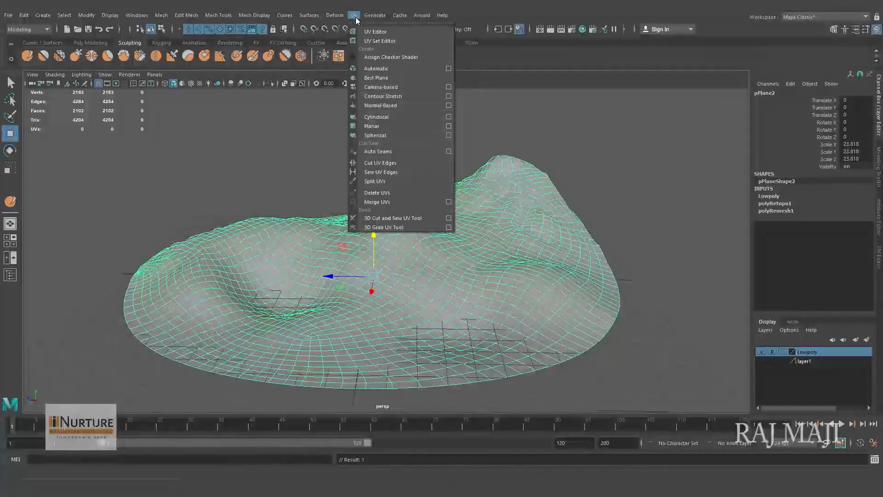
left_click(376, 32)
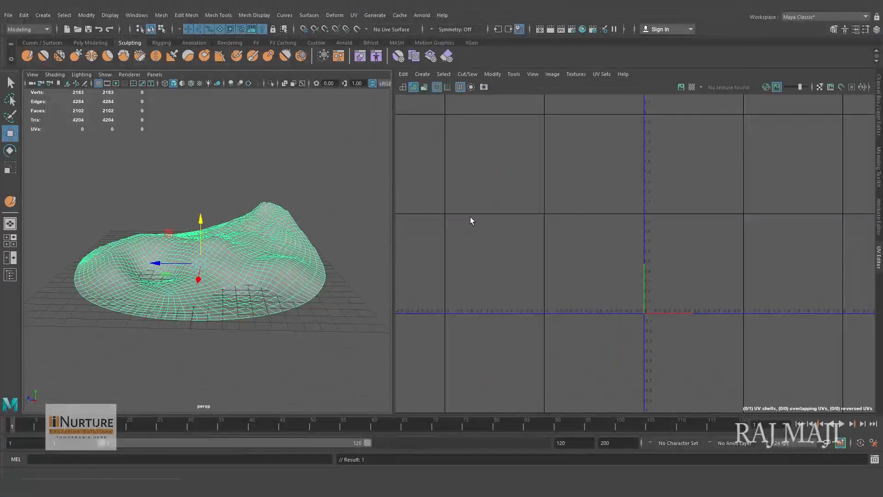
left_click_drag(272, 266, 227, 289, "alt")
key("space")
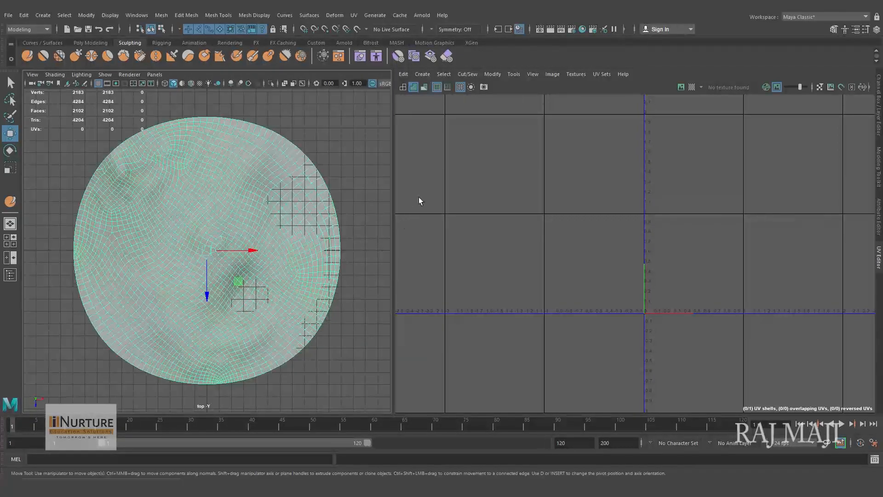
- Create a planar UV projection for the low-poly terrain and scale its UV shell down slightly to fit inside the UV tile
left_click(422, 74)
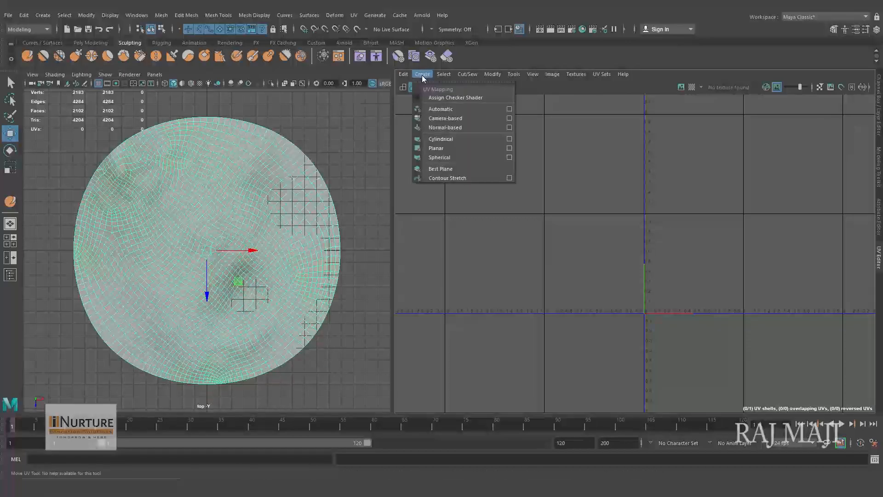
left_click(446, 150)
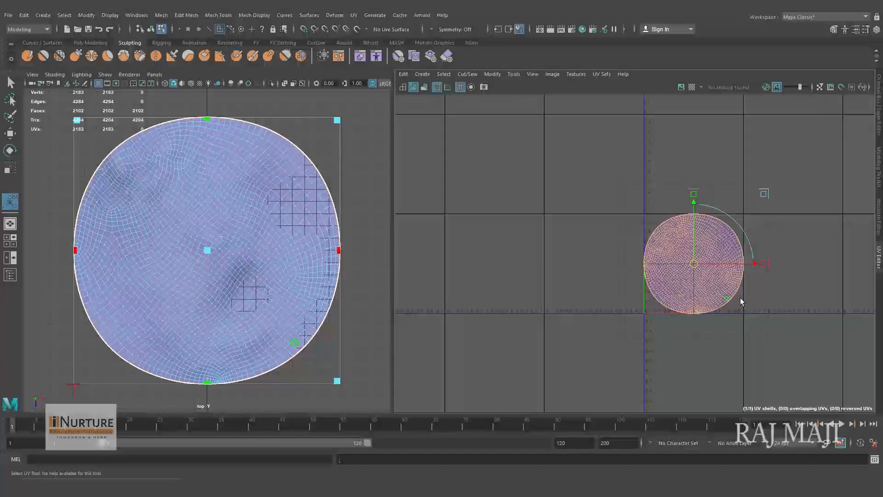
key("r")
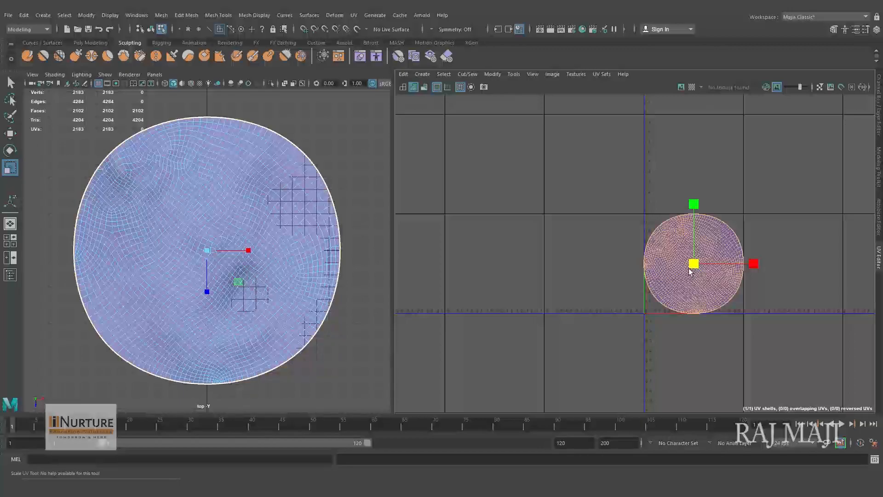
left_click_drag(689, 271, 683, 272)
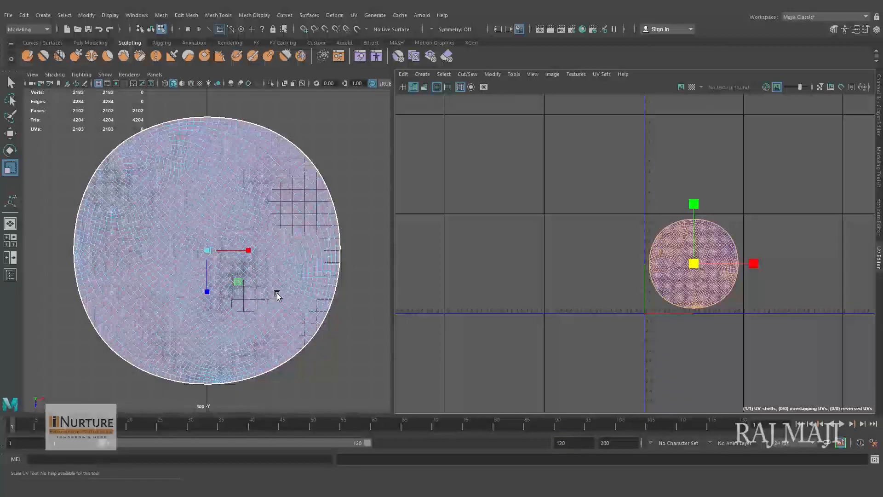
- Return to object selection on the low-poly terrain and delete its construction history
right_click_drag(292, 195, 326, 184)
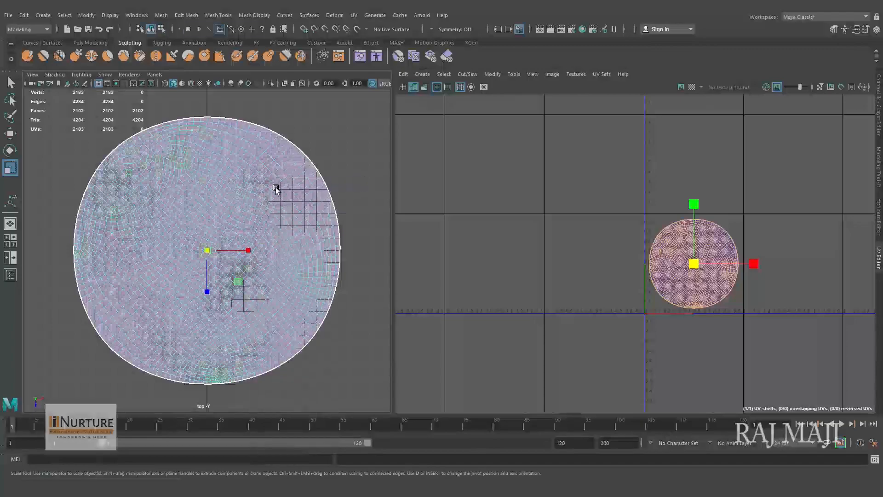
left_click(23, 14)
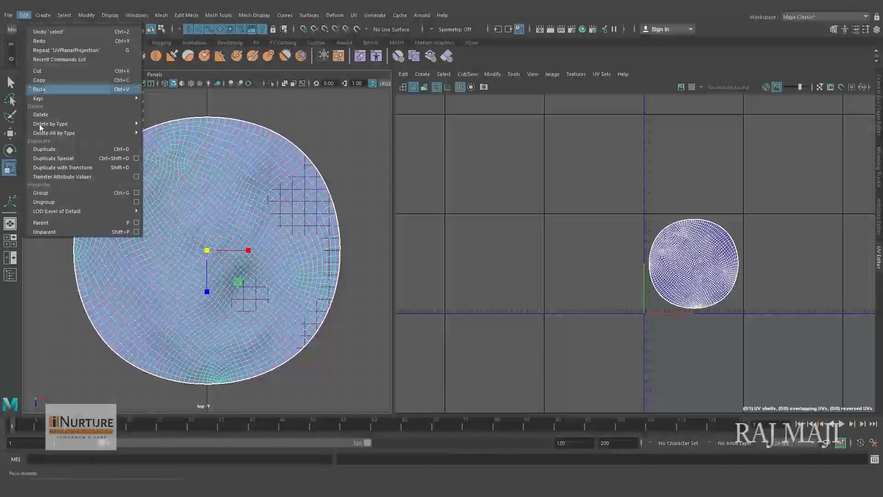
mouse_move(59, 126)
left_click(162, 132)
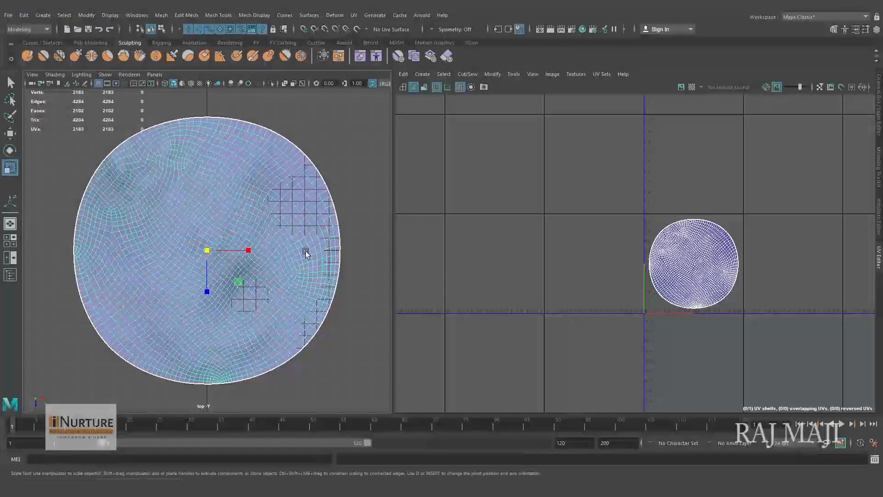
- Switch the 3D view to perspective, frame the terrain, and display the checker map on it
key("space")
left_click_drag(306, 252, 308, 222)
left_click_drag(292, 264, 296, 268, "alt")
key("f")
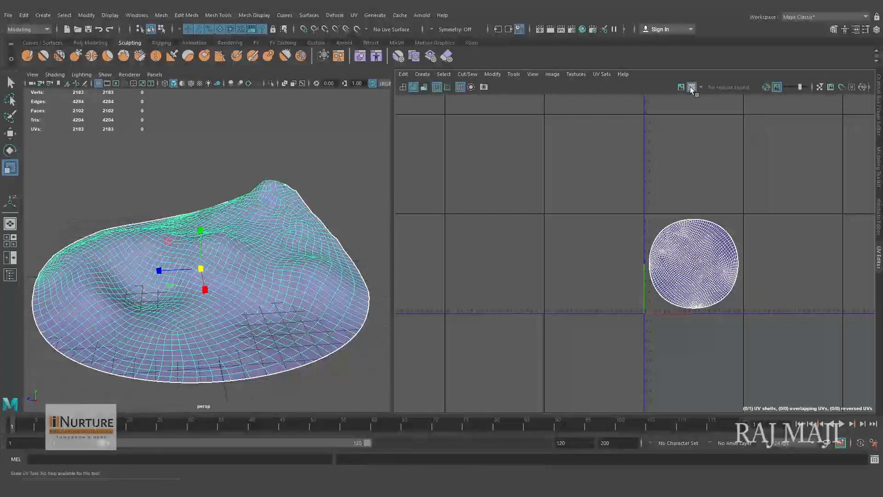
left_click(692, 87)
left_click_drag(285, 309, 235, 295, "alt")
- Select all UVs of the terrain shell and unfold them with the UV Toolkit
right_click_drag(712, 261, 741, 261)
left_click_drag(635, 209, 774, 363)
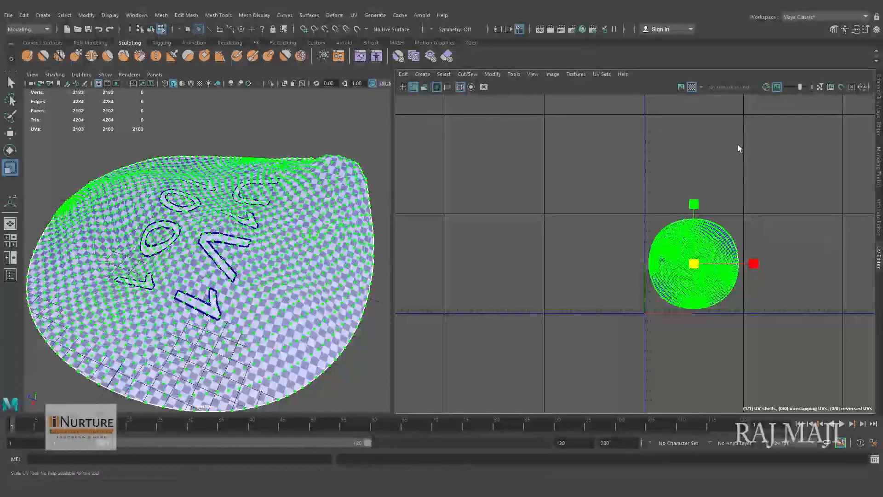
left_click(514, 77)
left_click(527, 91)
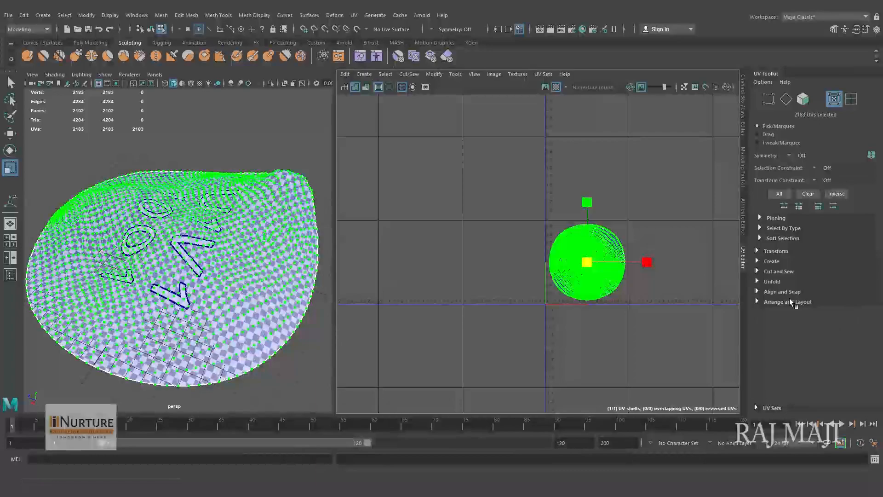
left_click(762, 282)
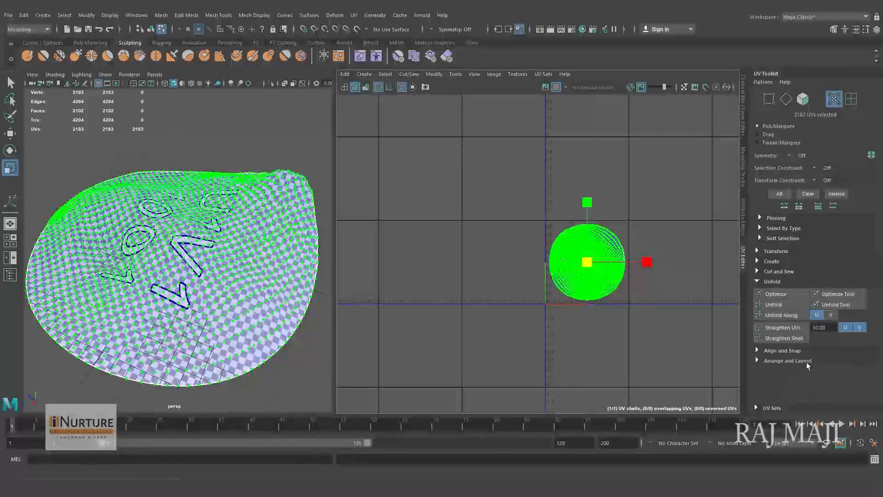
left_click(777, 304)
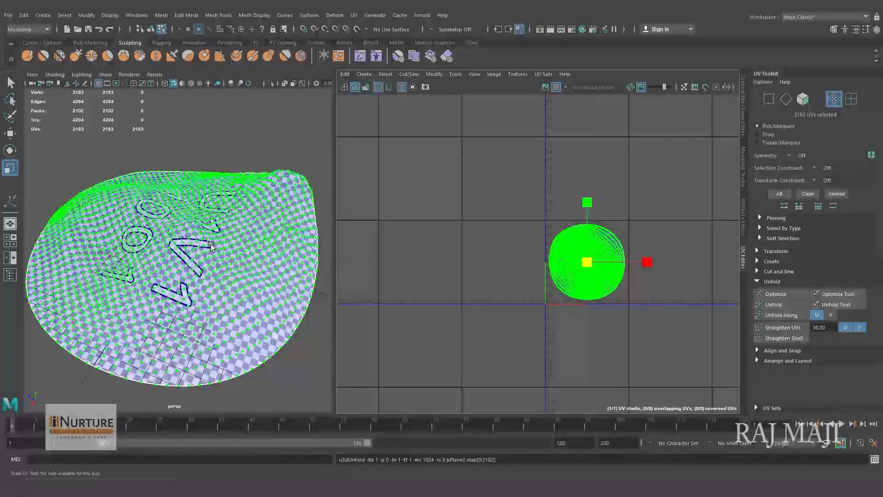
- Reselect the terrain as an object and replace the UV Editor and UV Toolkit with the Channel Box / Layer Editor
left_click_drag(199, 291, 205, 235, "alt")
right_click_drag(204, 234, 249, 221)
left_click(252, 185)
scroll(237, 235, "up", 2)
left_click(246, 260)
left_click_drag(247, 260, 271, 258, "alt")
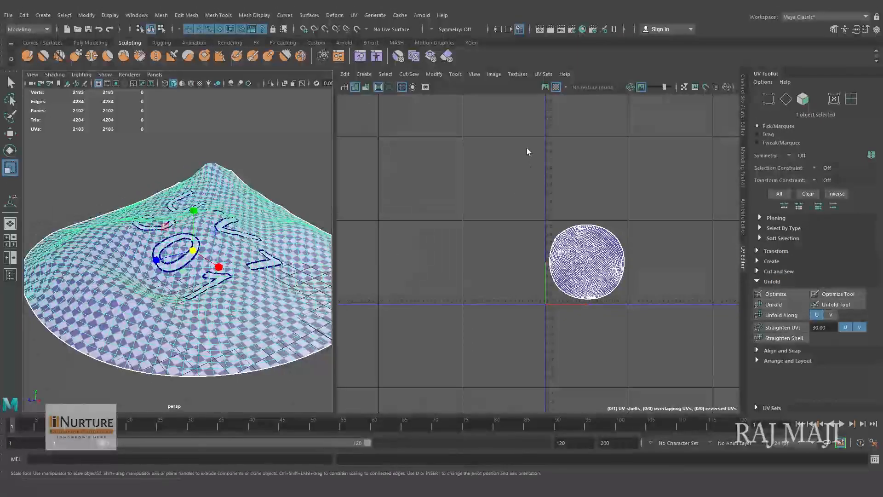
left_click(743, 94)
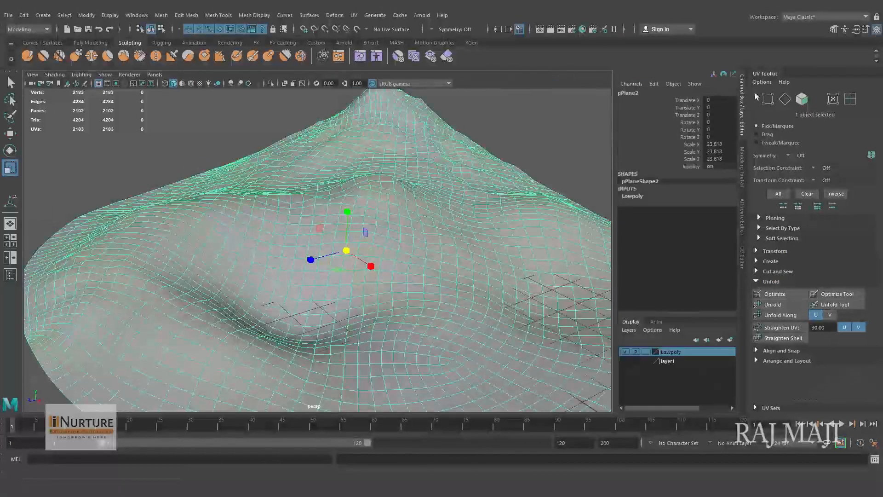
left_click_drag(767, 74, 311, 239)
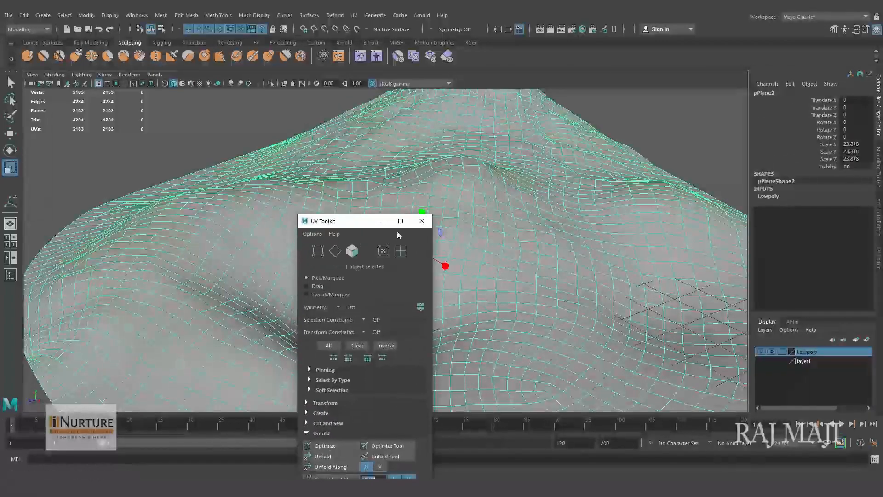
left_click(420, 222)
- Compare the retopologized terrain with the original sculpt by alternating the visibility of the Lowpoly layer and layer1
right_click_drag(684, 264, 436, 260, "alt")
middle_click_drag(436, 260, 437, 289, "alt")
left_click_drag(437, 288, 406, 280, "alt")
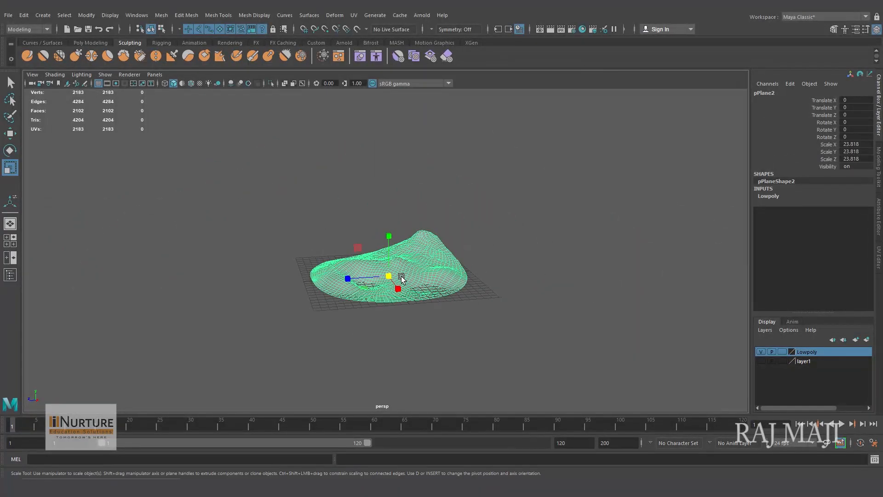
right_click_drag(406, 280, 572, 314, "alt")
middle_click_drag(571, 313, 562, 309, "alt")
right_click_drag(562, 308, 577, 310, "alt")
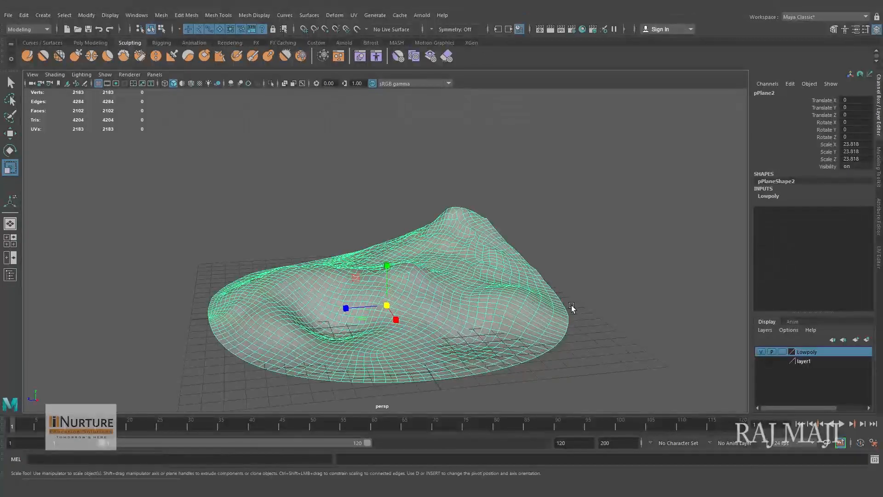
middle_click_drag(572, 305, 567, 302, "alt")
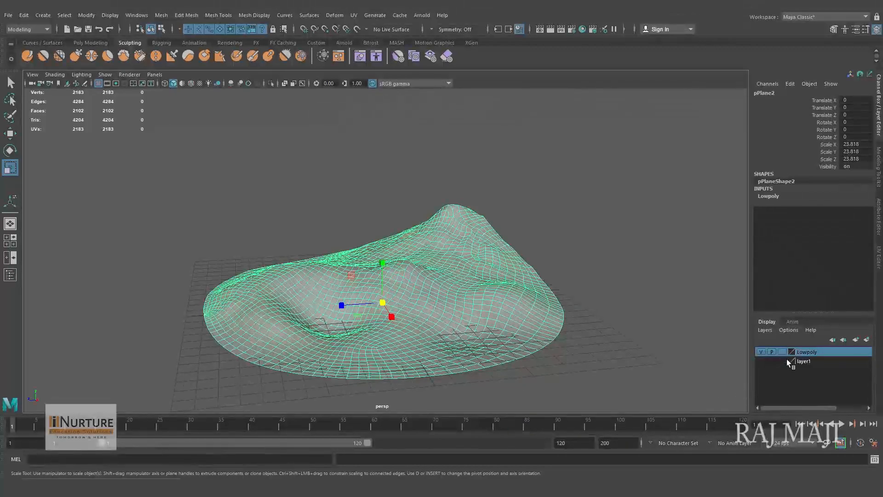
left_click(761, 351)
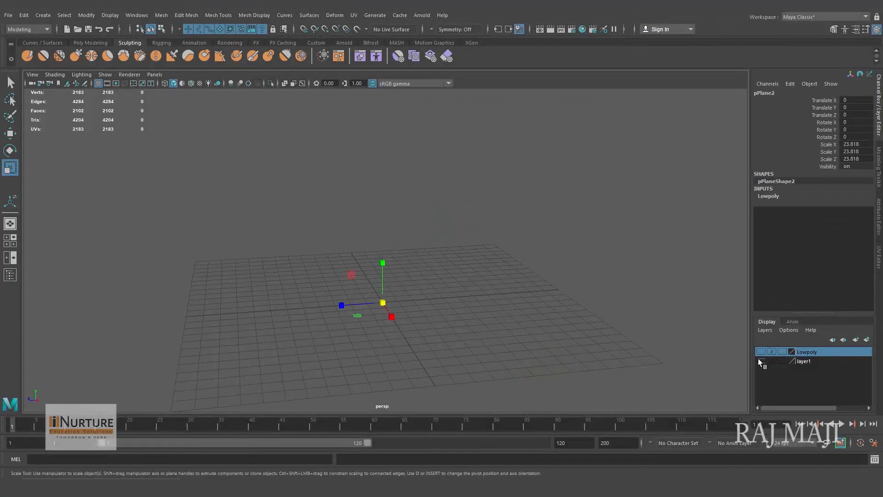
left_click(761, 361)
left_click(761, 361)
left_click(761, 361)
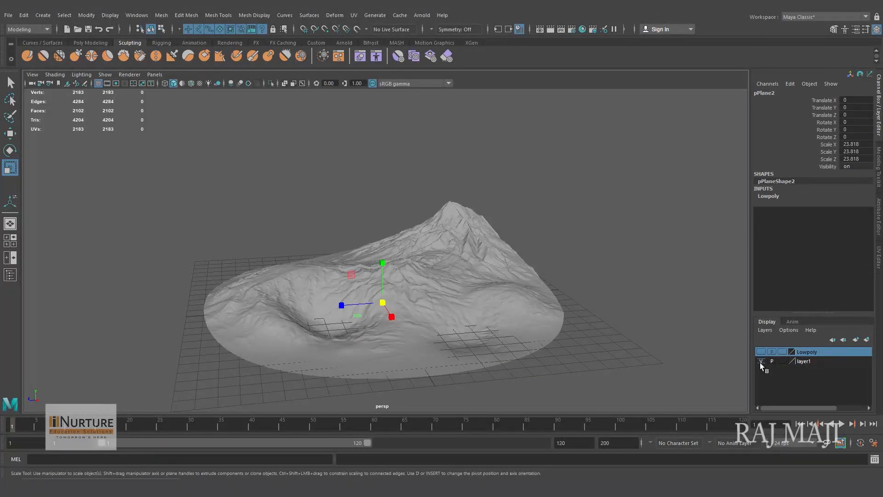
left_click(761, 362)
left_click(760, 350)
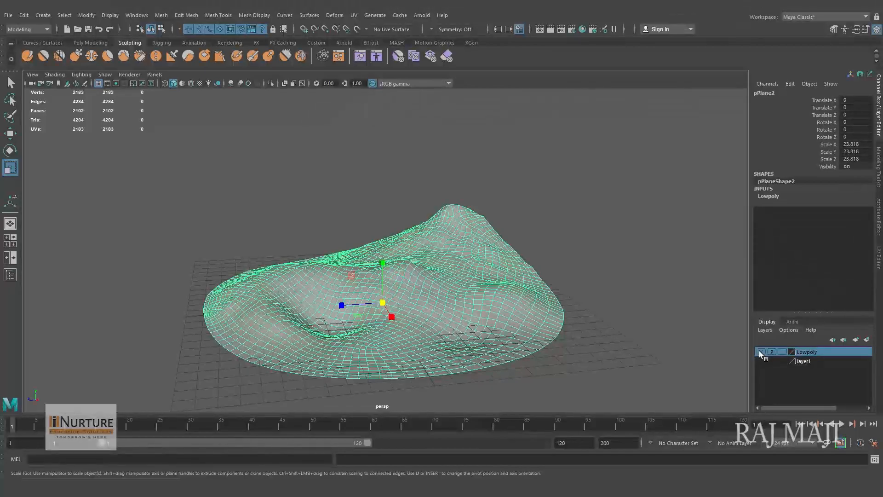
left_click(761, 352)
left_click(762, 361)
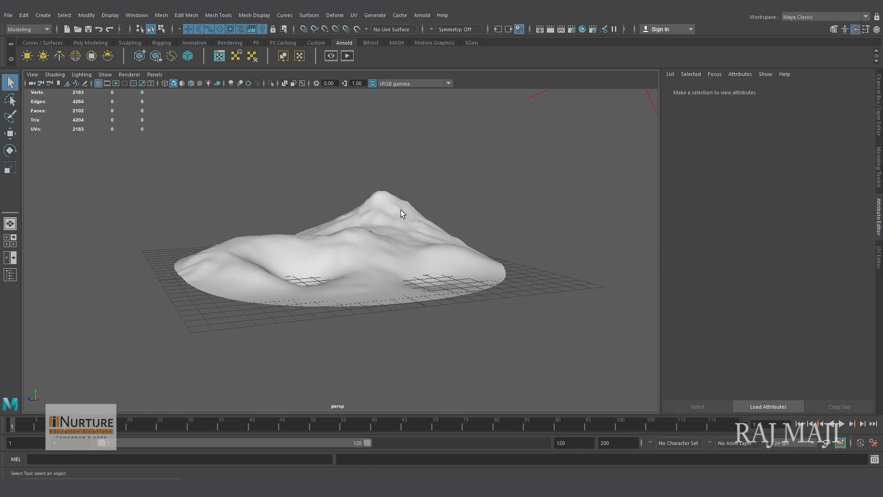
- Open Hypershade and examine the aiStandardSurface1 material and its aiStandardSurface1SG shading group in the node network
right_click_drag(447, 282, 547, 301, "alt")
right_click_drag(437, 261, 456, 274, "alt")
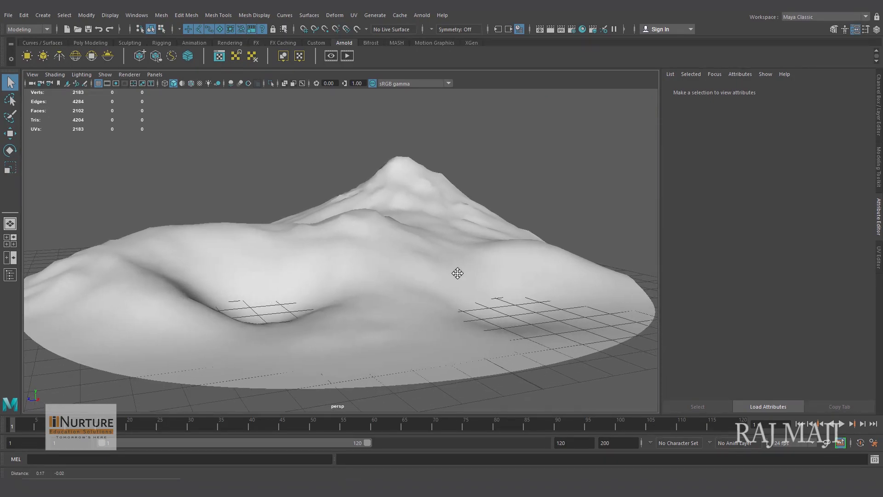
left_click(582, 29)
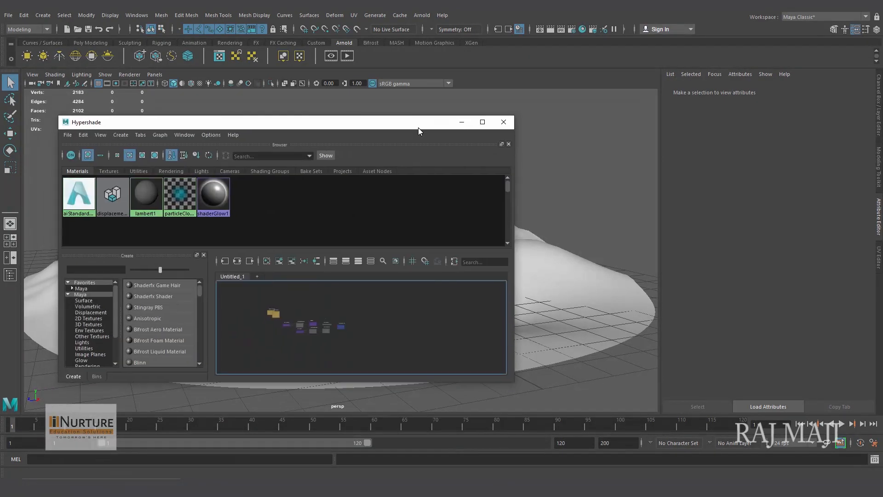
scroll(334, 336, "up", 4)
middle_click_drag(348, 337, 375, 374, "alt")
scroll(406, 341, "up", 4)
scroll(355, 335, "up", 4)
scroll(384, 345, "up", 1)
left_click(372, 303)
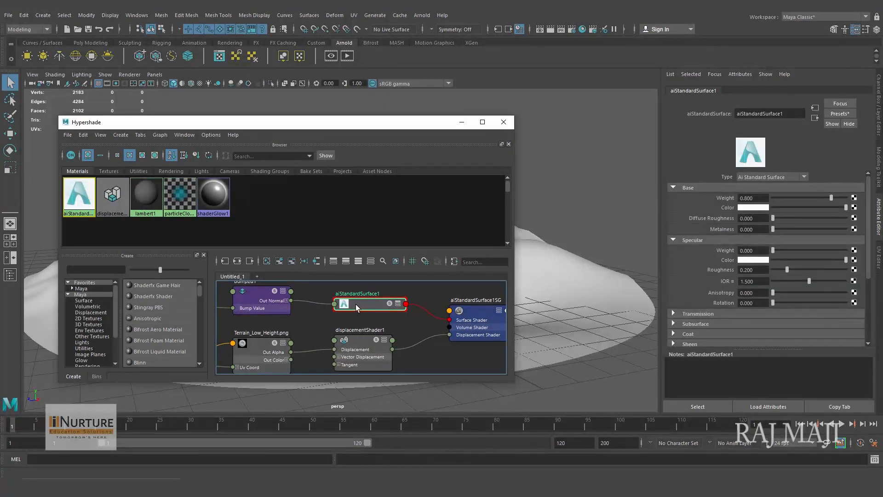
middle_click_drag(463, 347, 434, 346, "alt")
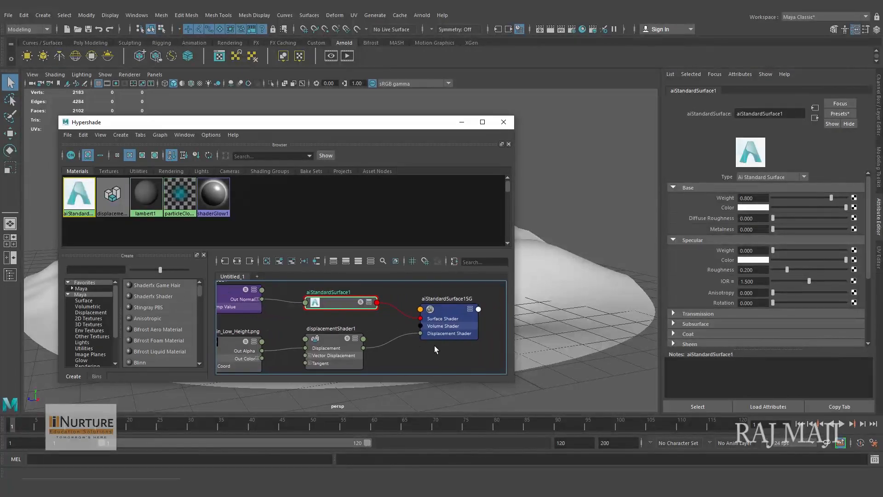
left_click(453, 315)
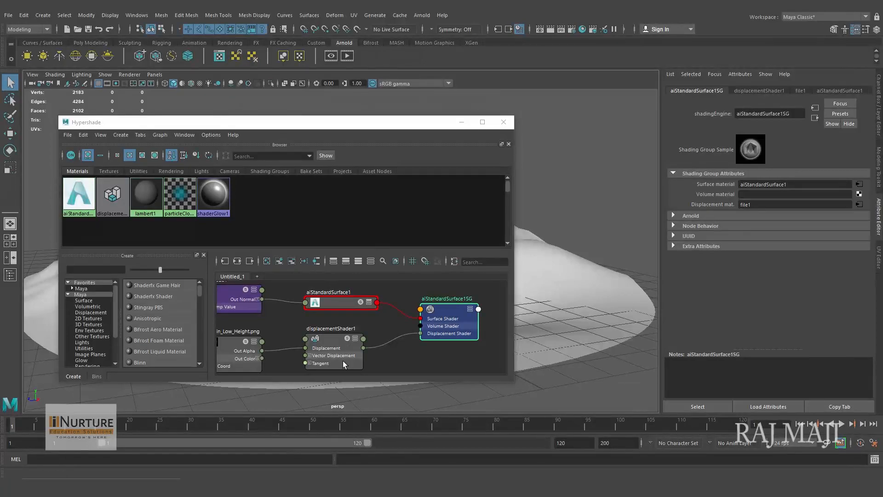
- Review the Scale attribute of displacementShader1 and the file settings of the Terrain_Low_Height.png node
middle_click_drag(328, 329, 364, 319, "alt")
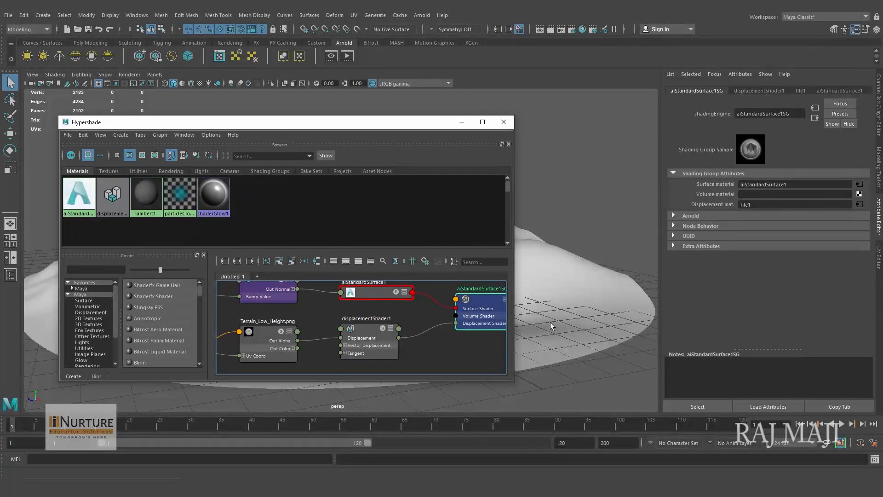
left_click(374, 337)
left_click(764, 204)
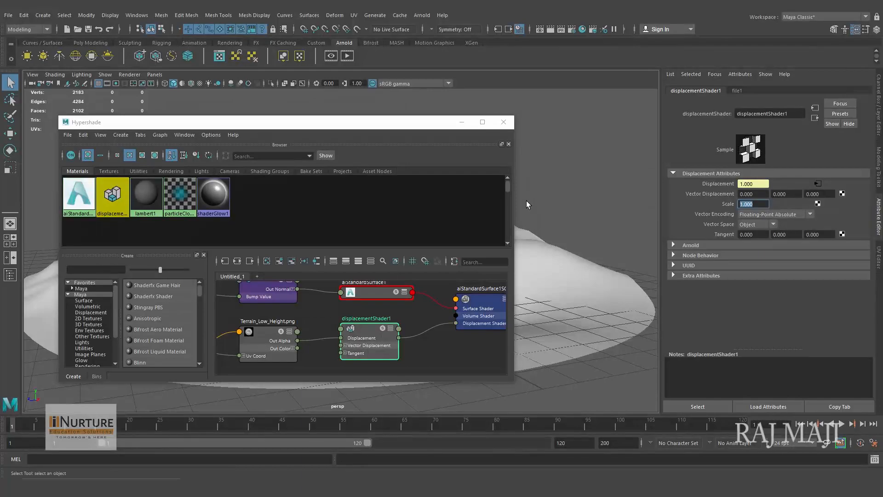
left_click(260, 334)
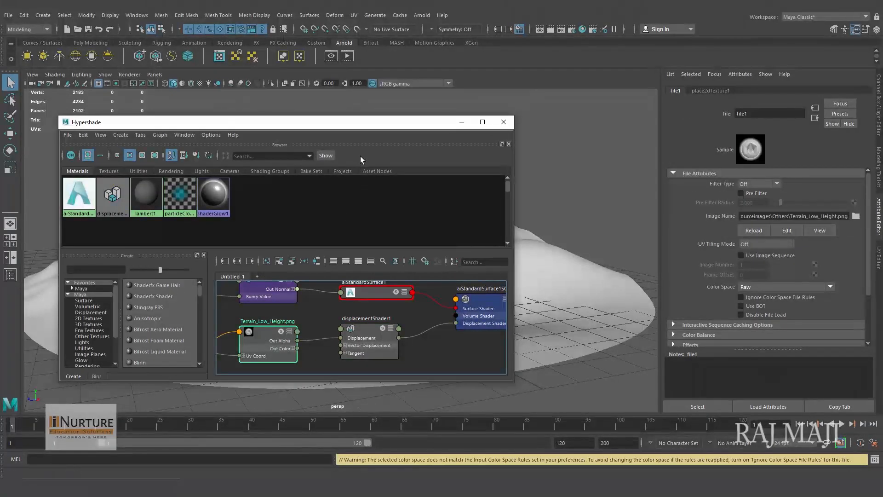
- Select the low-poly terrain and show its shape's Arnold Subdivision settings with the Iterations value open for editing
left_click_drag(354, 122, 290, 128)
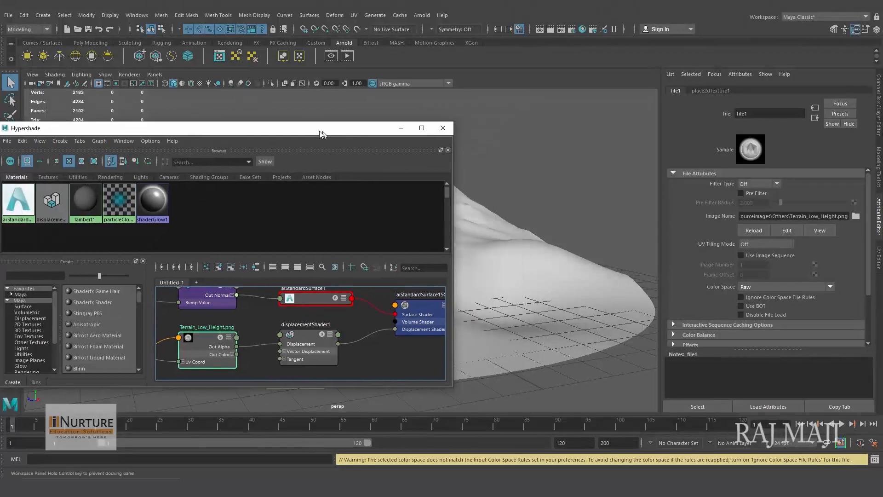
left_click(554, 267)
left_click(673, 221)
left_click_drag(869, 220, 865, 315)
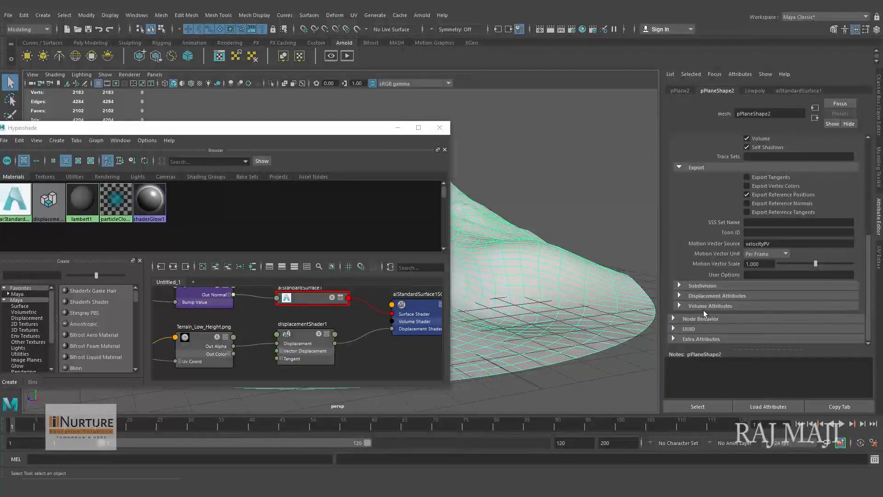
left_click(679, 286)
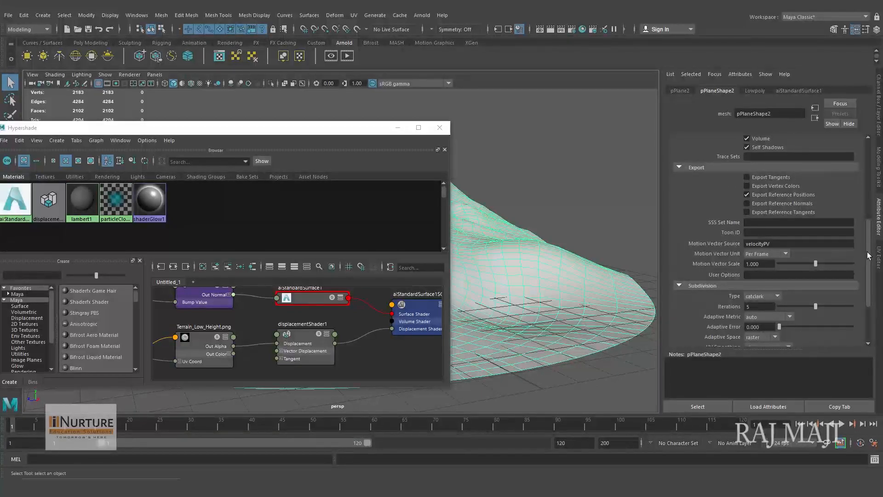
scroll(869, 252, "down", 3)
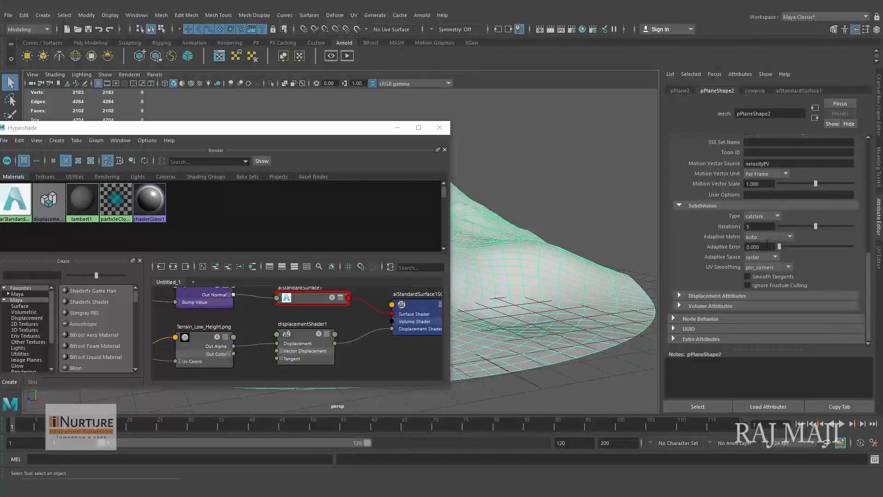
double_click(757, 227)
- Examine the normal-map and bump connections of aiStandardSurface1 in the node network and the Bump Mapping input in its Geometry attributes
middle_click_drag(256, 346, 283, 354, "alt")
scroll(339, 341, "down", 2)
middle_click_drag(319, 330, 340, 350, "alt")
scroll(296, 340, "up", 1)
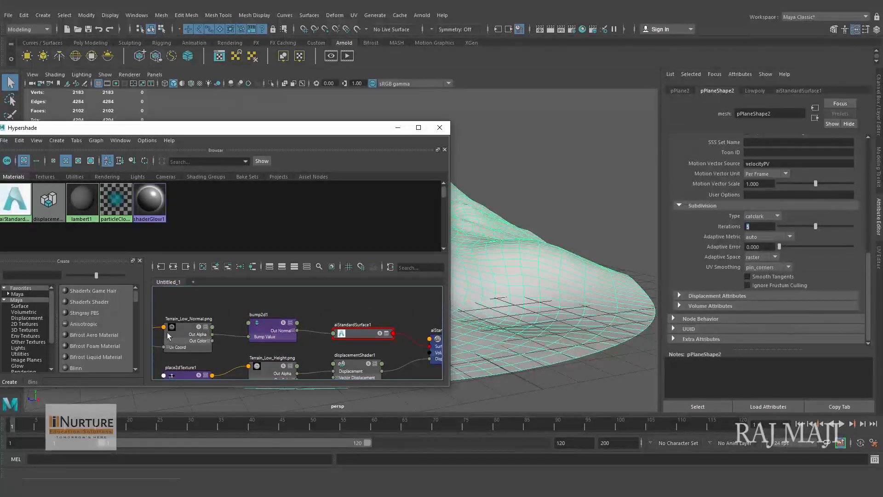
left_click(354, 334)
left_click(354, 332)
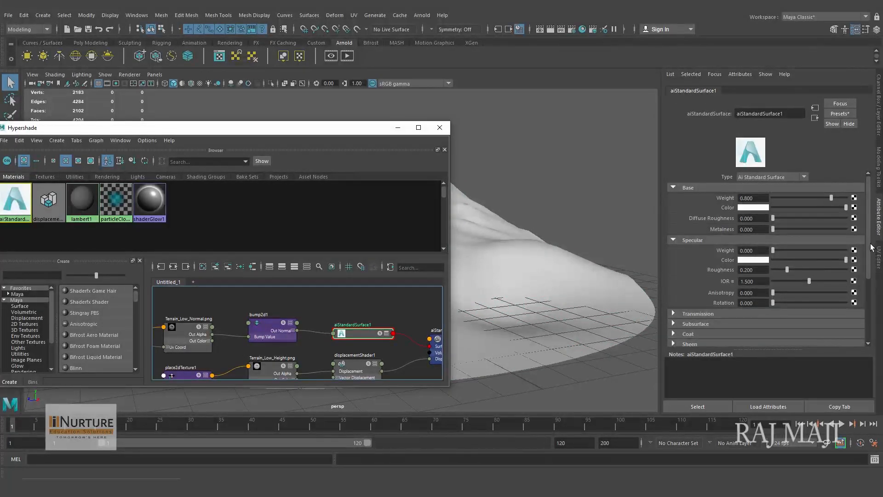
scroll(866, 278, "down", 3)
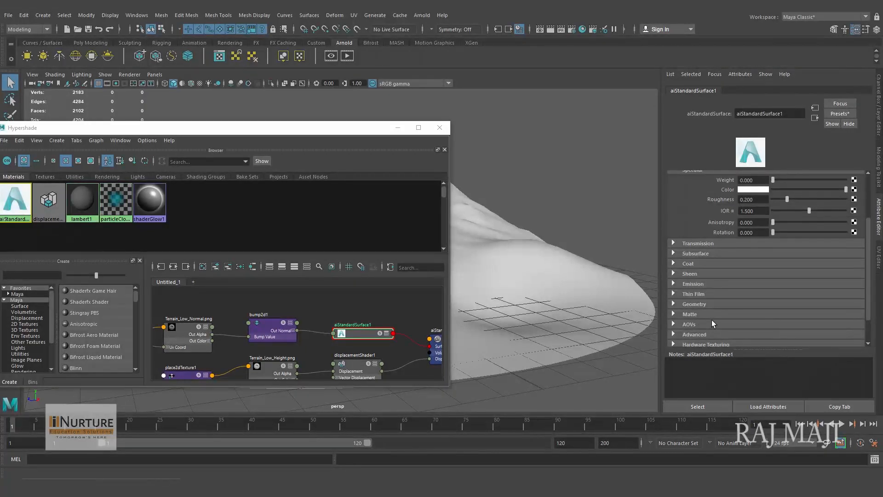
left_click(693, 304)
scroll(856, 295, "down", 3)
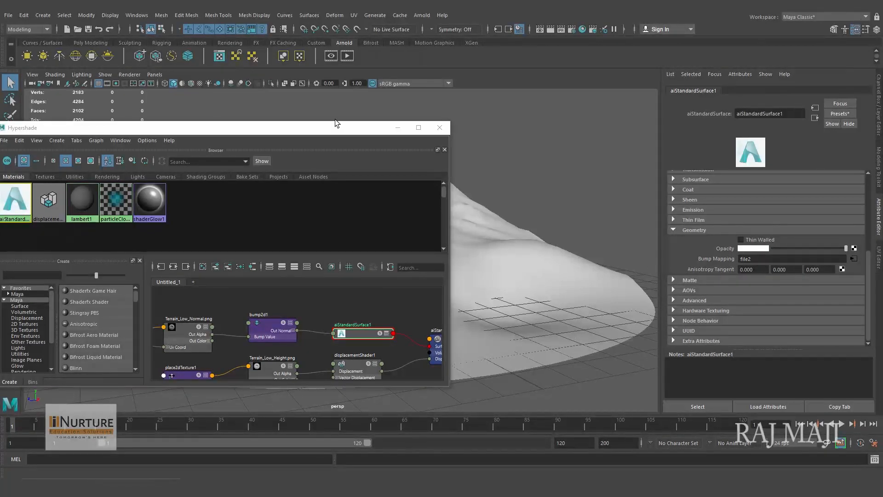
- Move Hypershade clear of the terrain, render the perspective view with Arnold, and select the low-poly terrain
left_click_drag(335, 124, 334, 129)
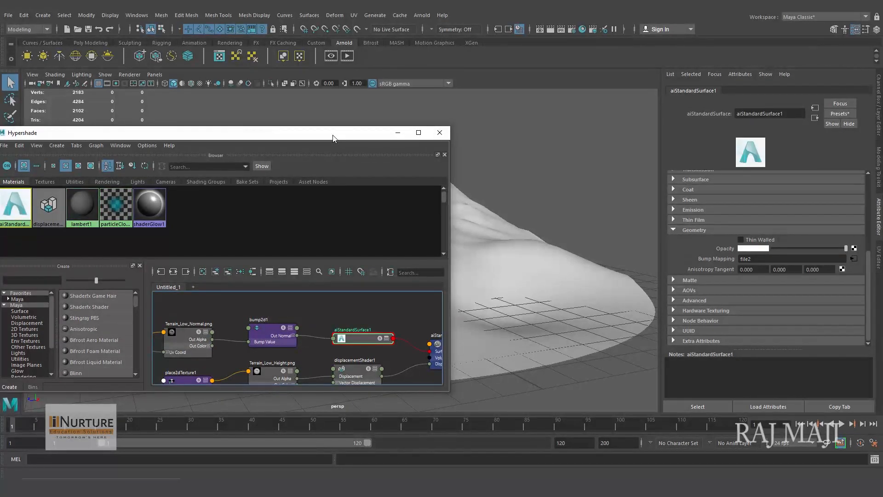
left_click_drag(333, 135, 398, 351)
middle_click_drag(431, 259, 431, 259, "alt")
right_click_drag(431, 259, 434, 261, "alt")
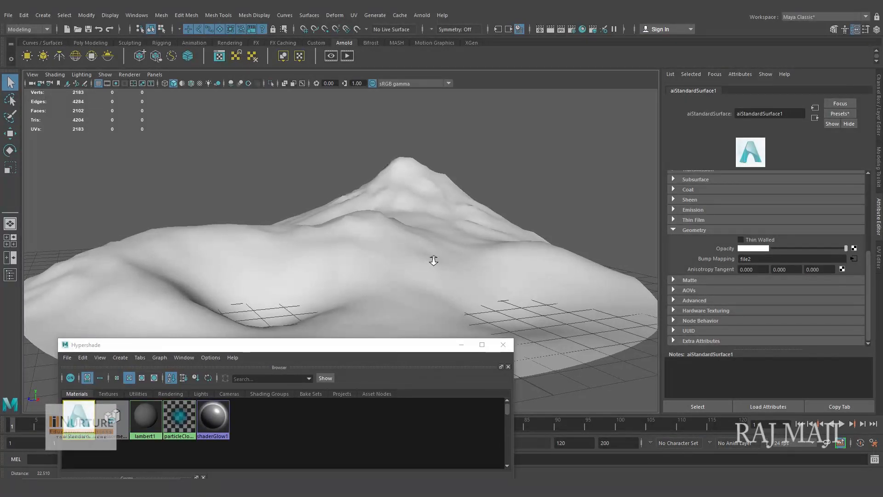
left_click(551, 30)
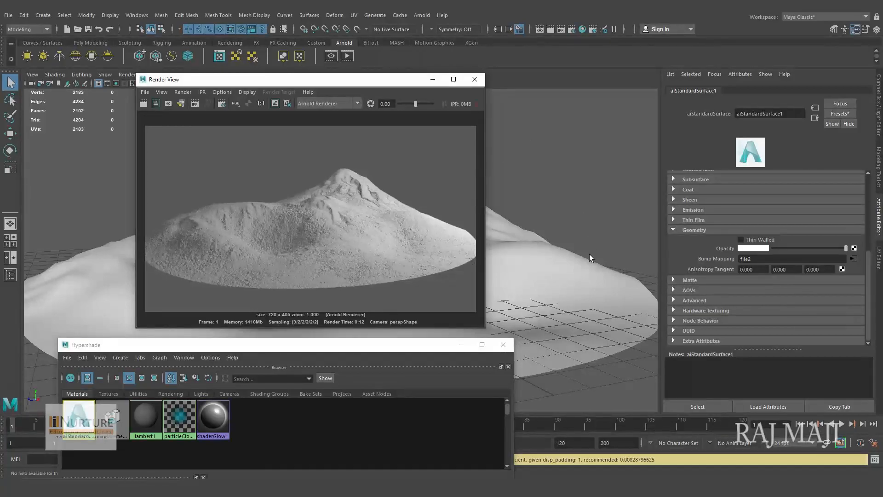
left_click(592, 266)
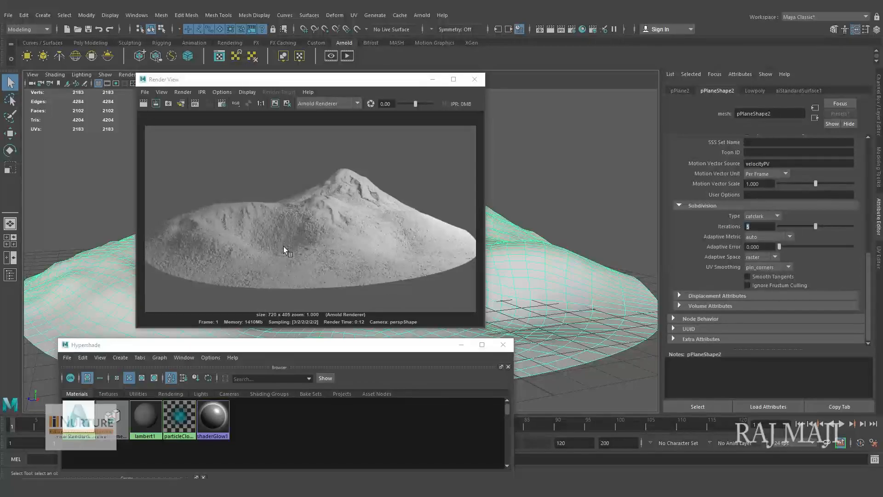
left_click_drag(330, 79, 342, 62)
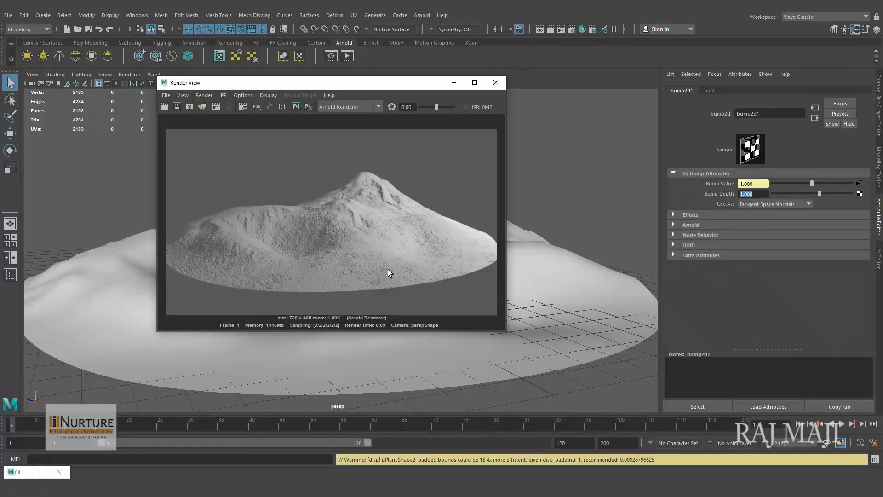
- Switch to File Explorer, preview the Terrain_Low_BaseColor image in the Others folder, and return to Maya
left_click(237, 488)
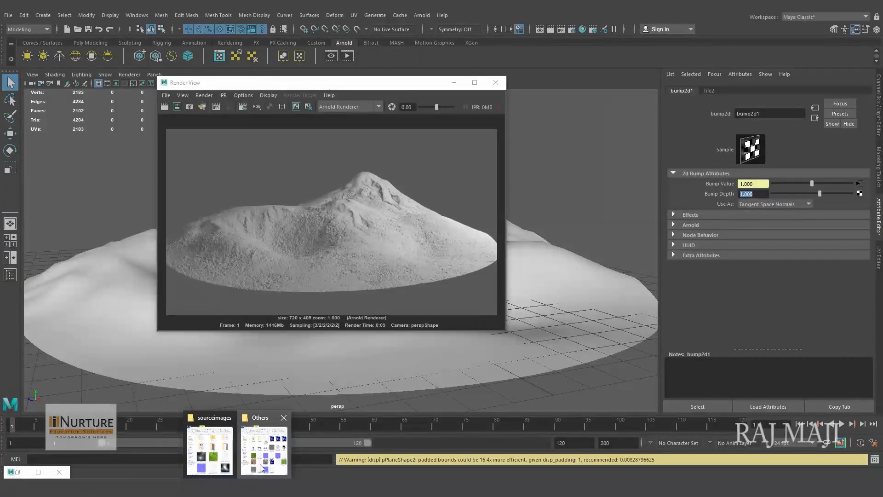
left_click(264, 450)
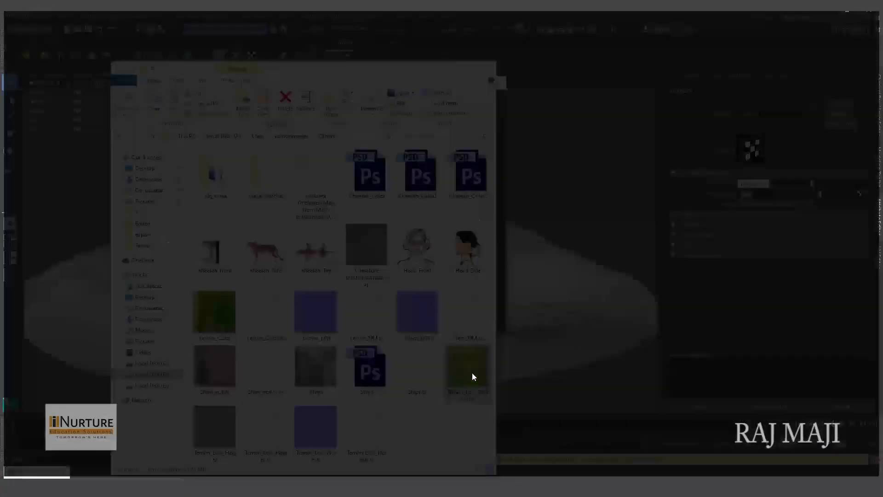
double_click(472, 373)
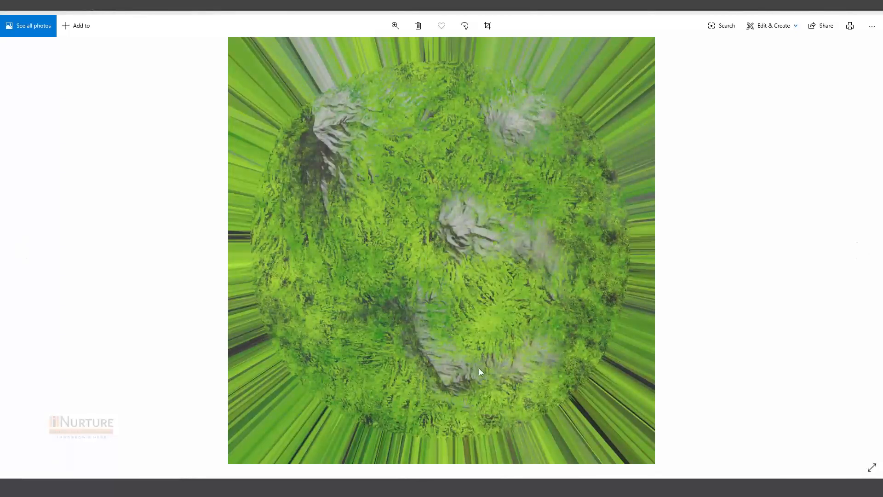
left_click(873, 12)
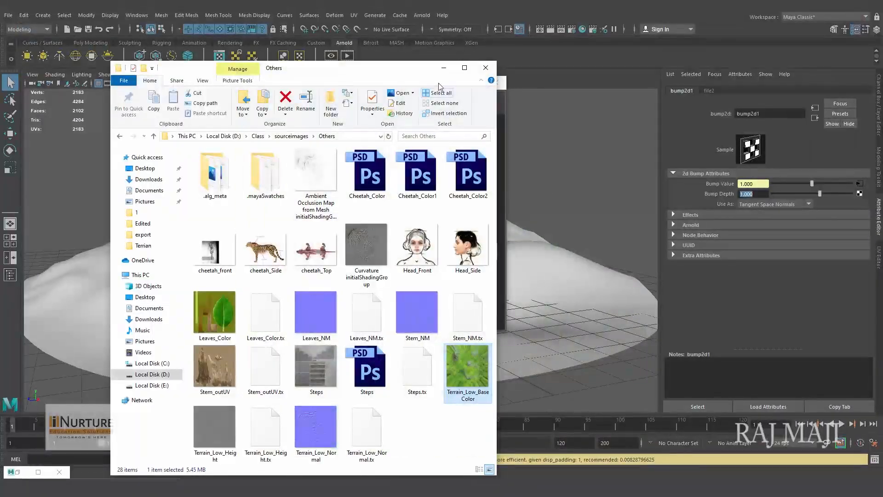
left_click(444, 68)
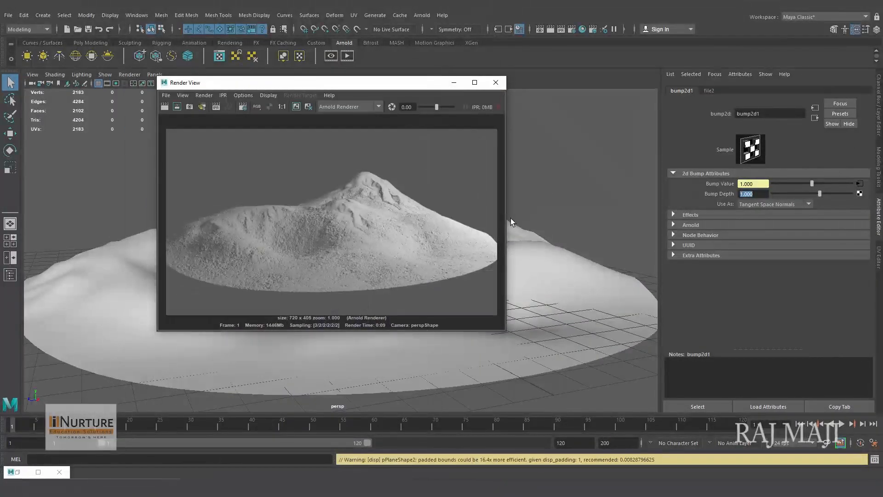
- Restore Hypershade and add a 2D File texture node to the terrain material's network
left_click(14, 474)
left_click(16, 474)
left_click(18, 474)
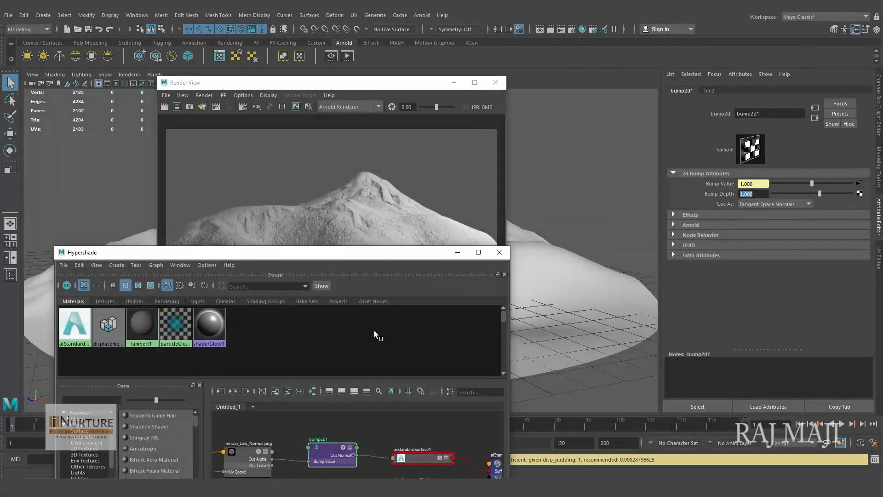
left_click_drag(419, 249, 482, 92)
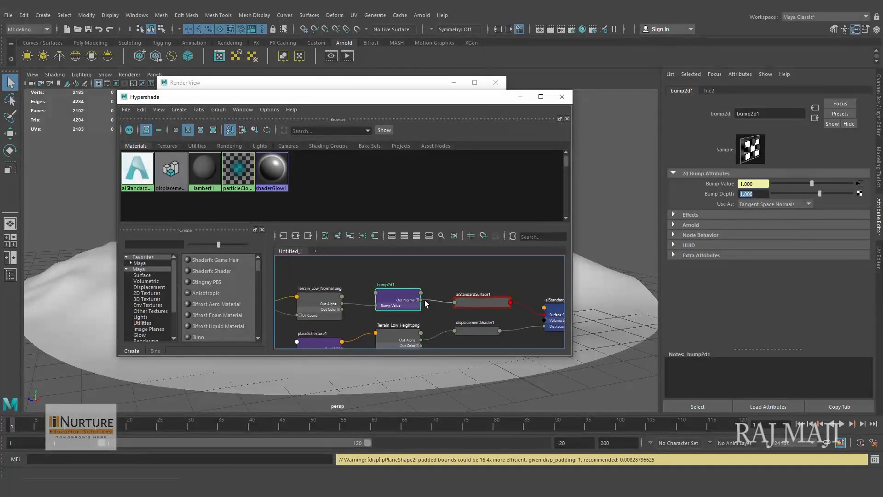
left_click(148, 293)
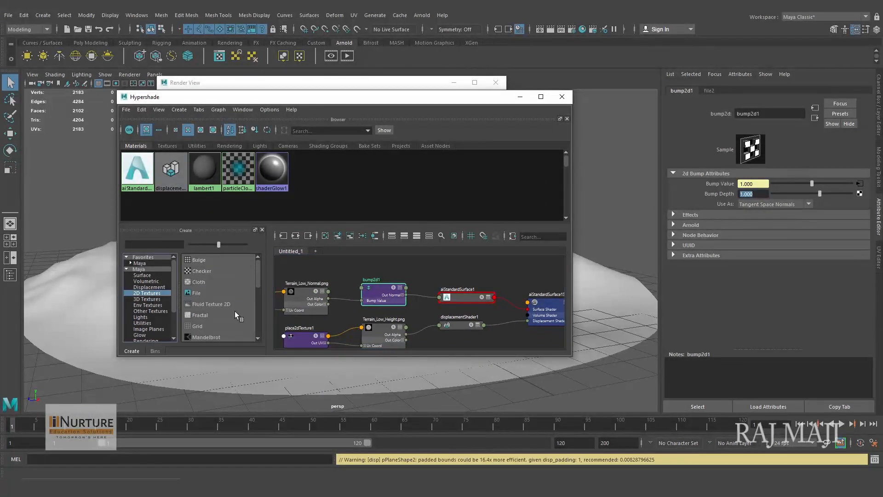
left_click(196, 293)
left_click(460, 295)
- Arrange the new file node and its place2dTexture node above the normal-map nodes so they no longer overlap the network
left_click_drag(382, 294, 375, 263)
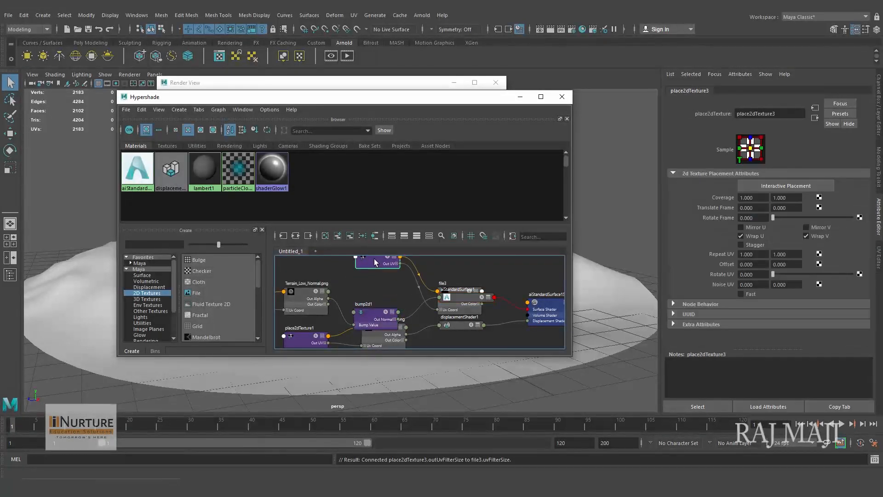
left_click_drag(462, 305, 452, 275)
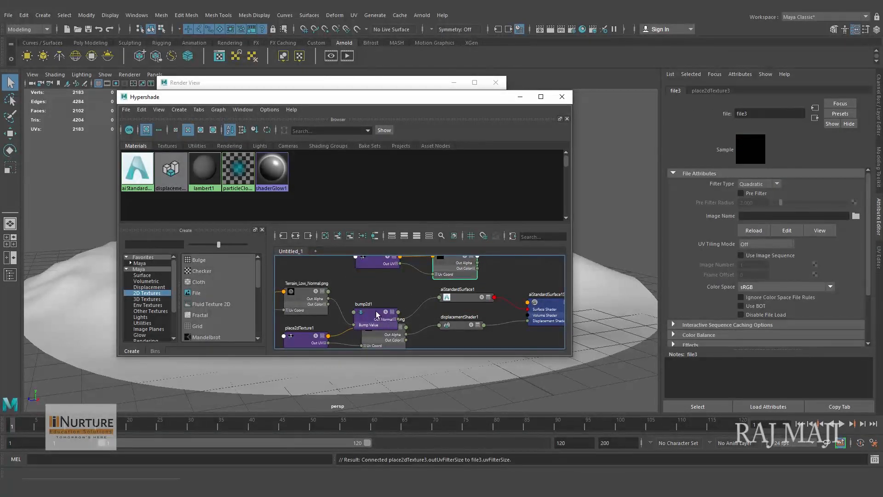
left_click_drag(376, 312, 377, 298)
middle_click_drag(444, 282, 474, 315, "alt")
left_click_drag(388, 286, 328, 269)
left_click_drag(487, 291, 432, 272)
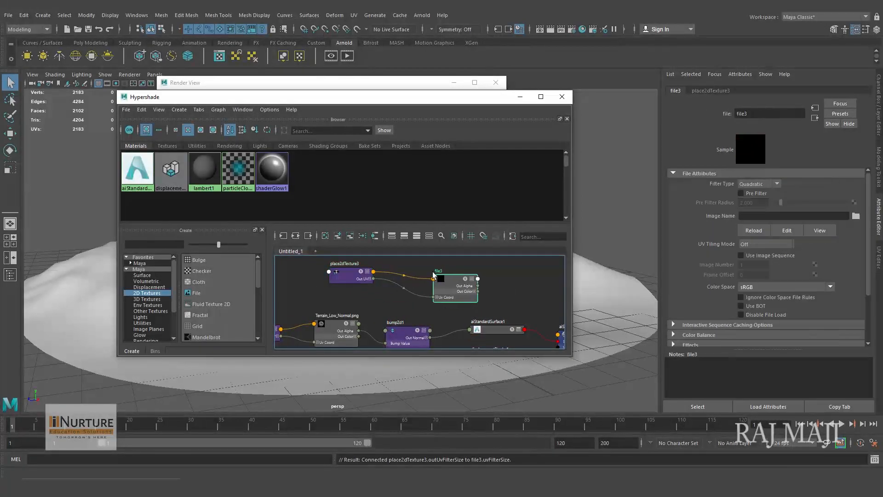
- Expand all attributes of aiStandardSurface1 and connect the new file node's Out Color to its Base Color
left_click(519, 331)
left_click_drag(498, 324, 503, 286)
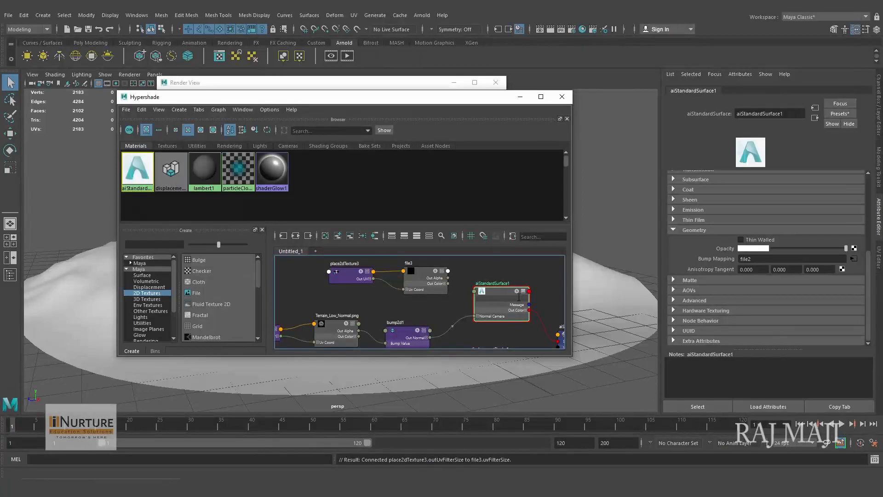
left_click(522, 292)
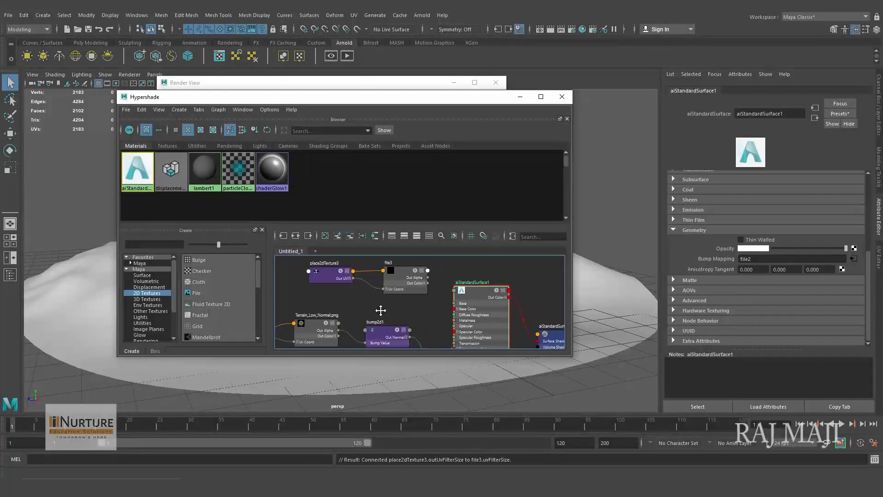
scroll(478, 311, "up", 3)
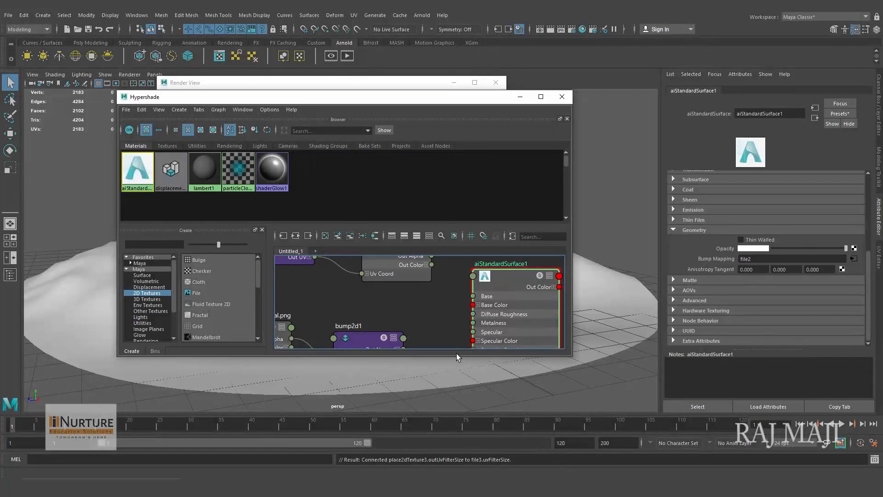
left_click_drag(456, 357, 459, 461)
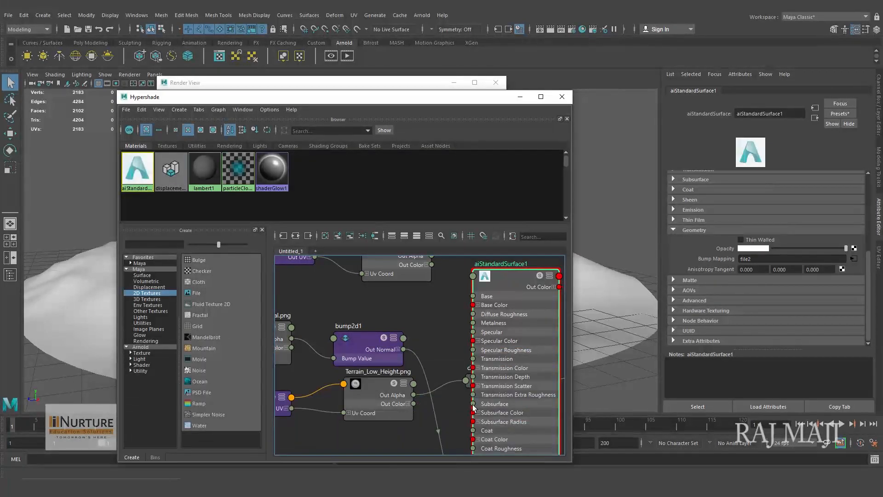
middle_click_drag(432, 315, 434, 334, "alt")
left_click_drag(403, 269, 398, 306)
middle_click_drag(437, 326, 421, 304, "alt")
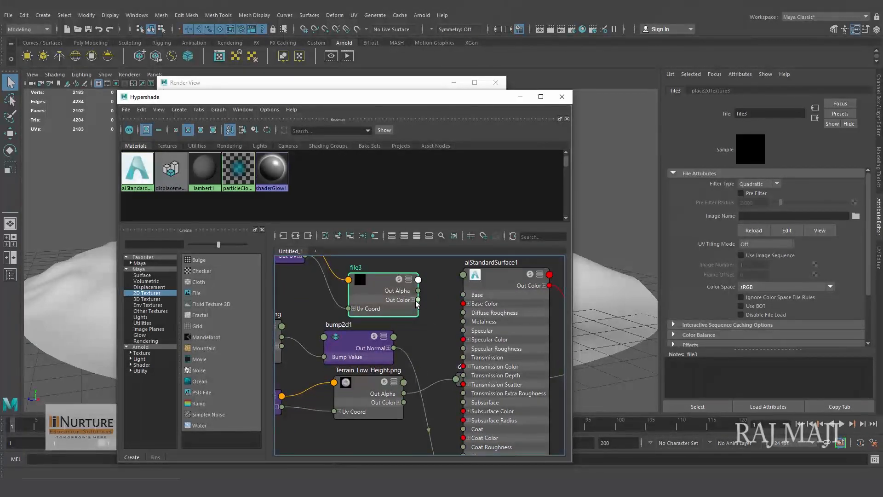
left_click_drag(419, 300, 463, 303)
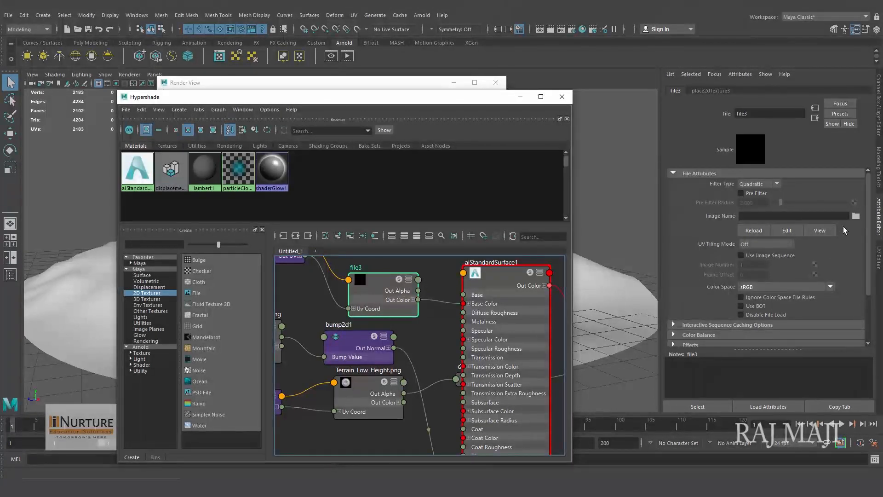
- Load Terrain_Low_BaseColor.png from the sourceimages Others folder into the new file node and render the terrain again
left_click(855, 216)
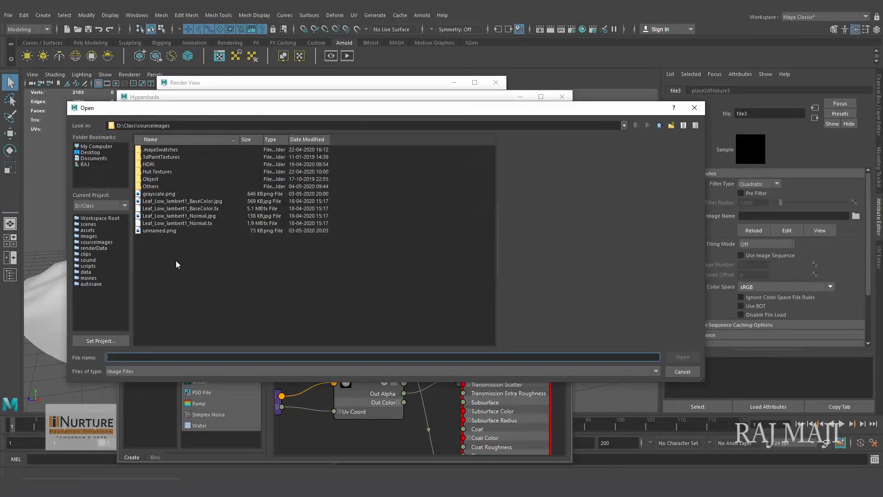
double_click(151, 186)
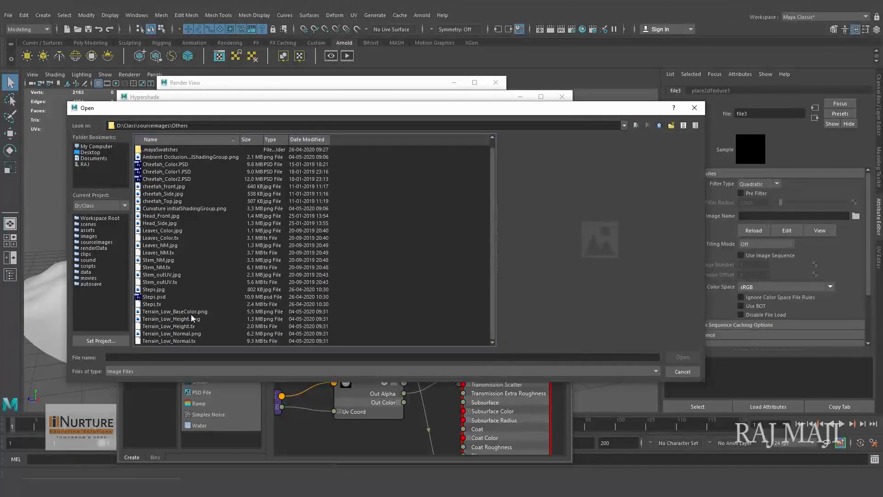
left_click(189, 312)
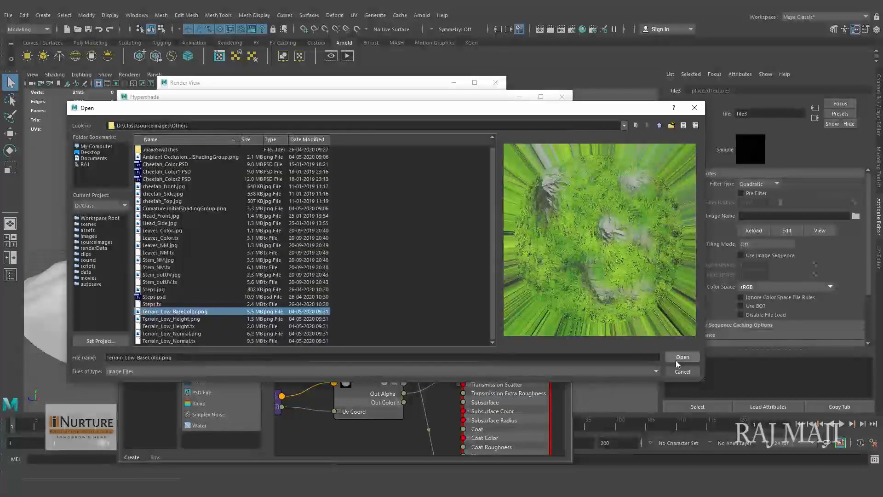
left_click(676, 359)
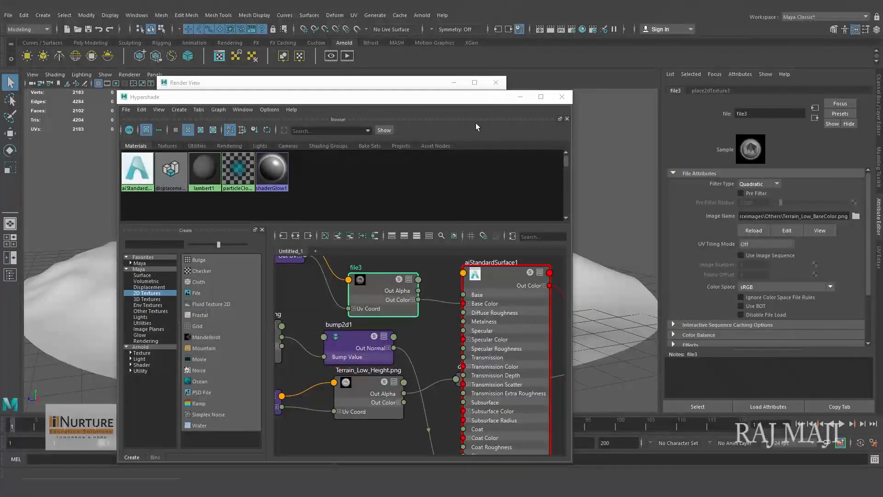
left_click_drag(470, 98, 432, 370)
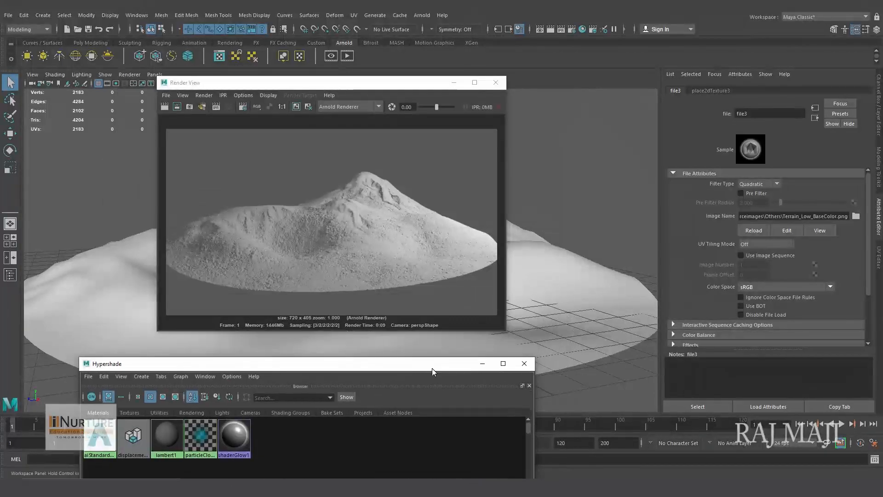
left_click(164, 107)
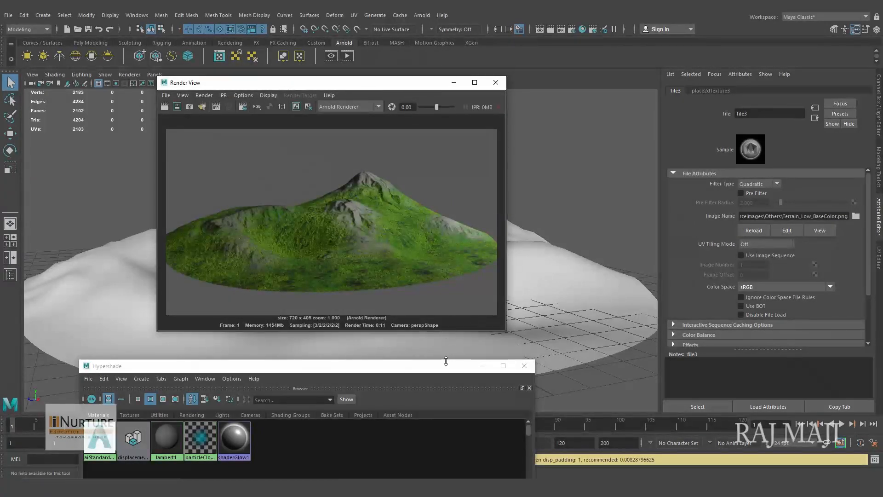
- Select the Arnold area light in the top view, set its Exposure to 11, and re-render the perspective view
left_click_drag(383, 87, 364, 206)
key("space")
left_click_drag(482, 190, 429, 191)
left_click(423, 109)
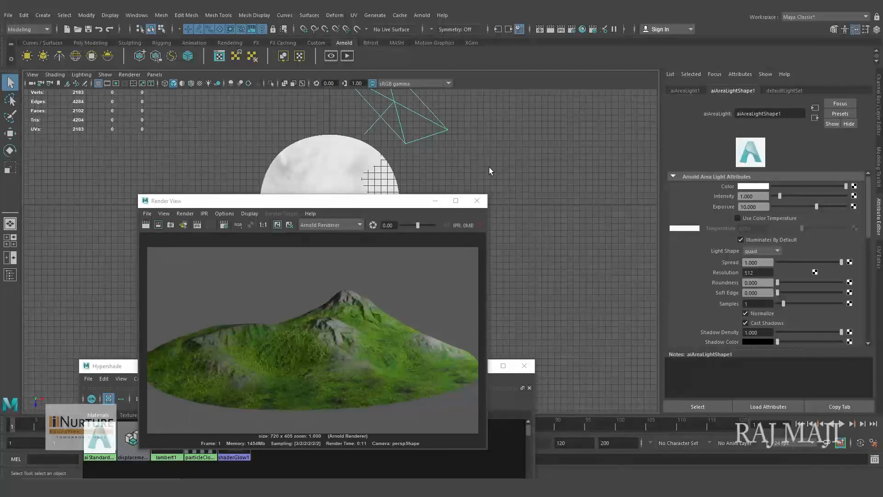
key("space")
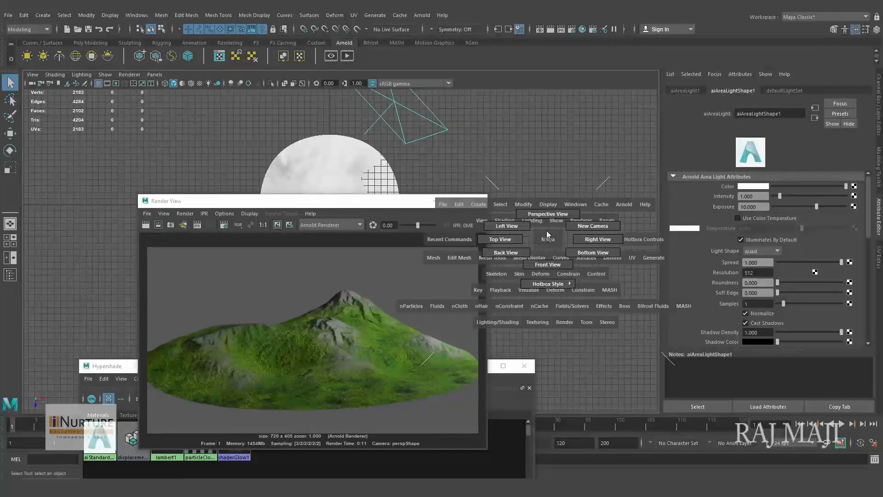
left_click_drag(547, 231, 576, 209)
double_click(755, 207)
type("11")
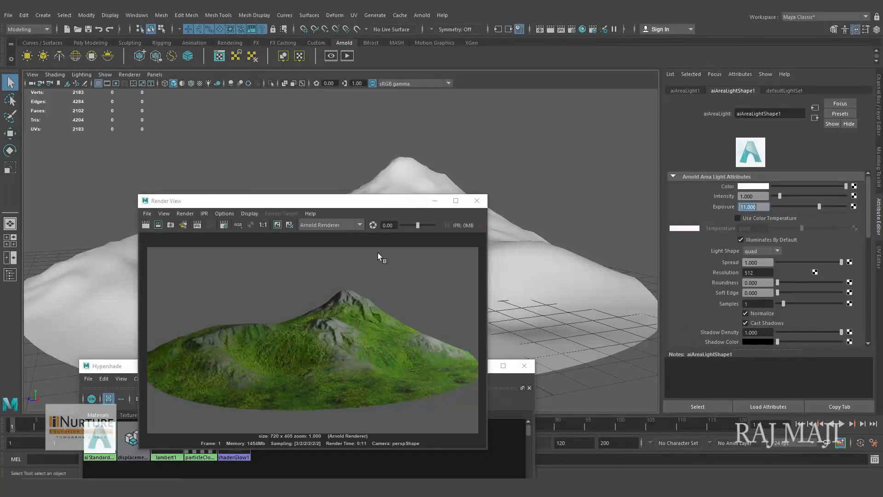
left_click_drag(373, 201, 378, 111)
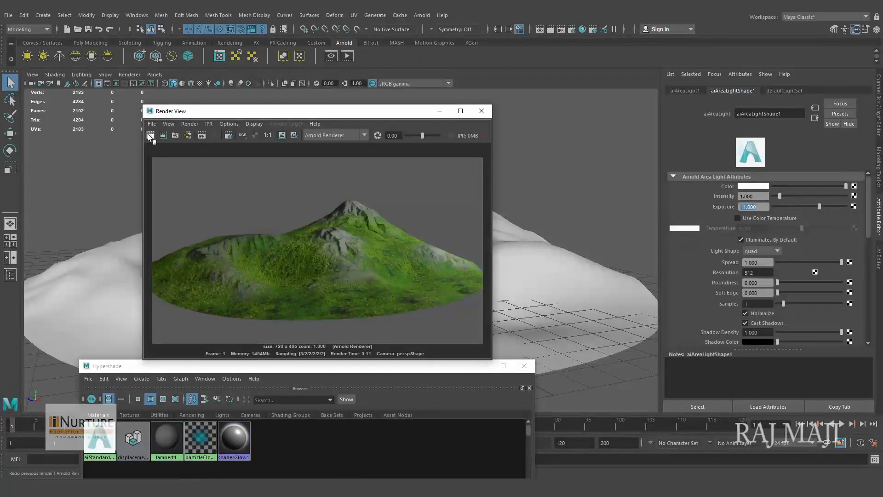
left_click(149, 135)
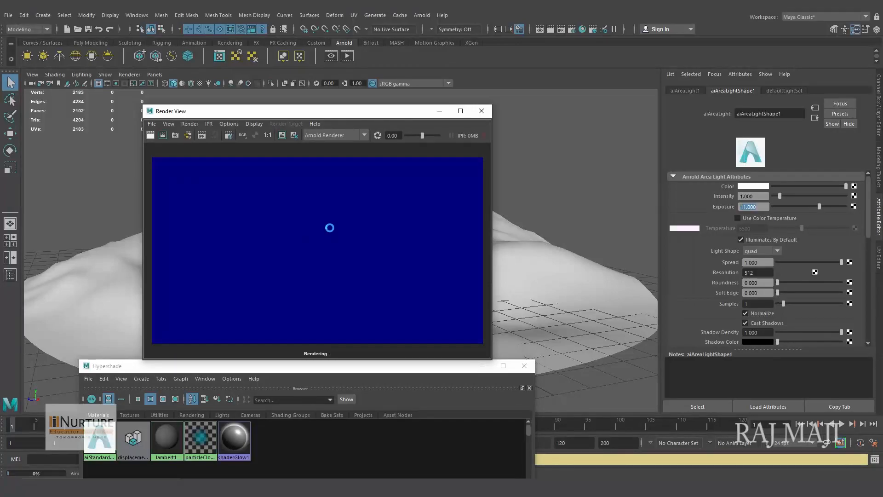